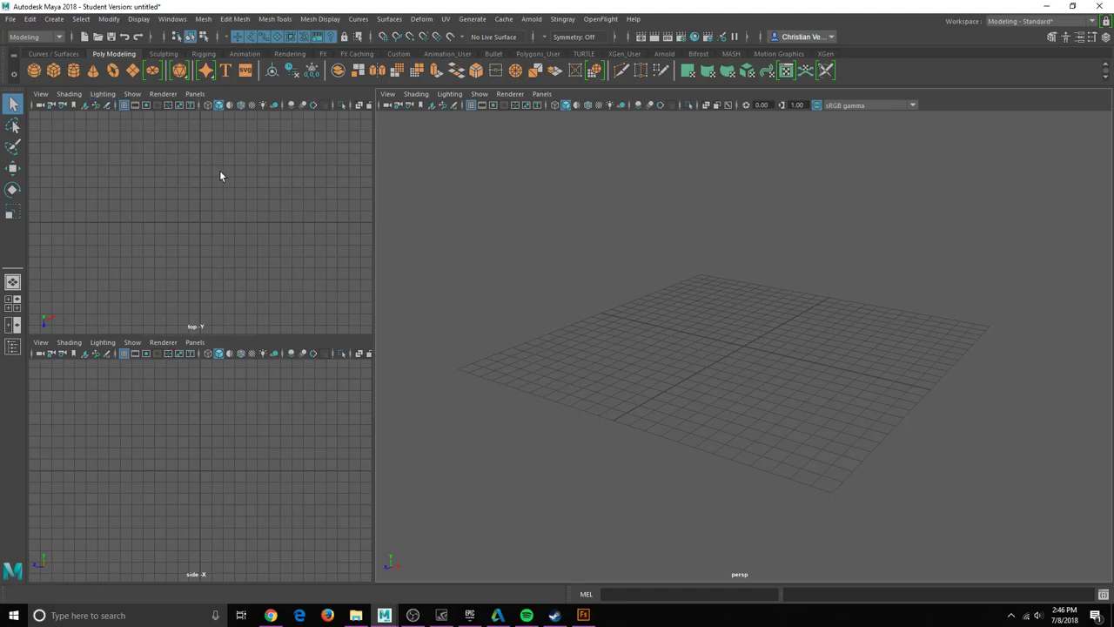
# - Create a polygon cylinder with 6 height subdivisions and 2 cap subdivisions
pyautogui.click(74, 71)
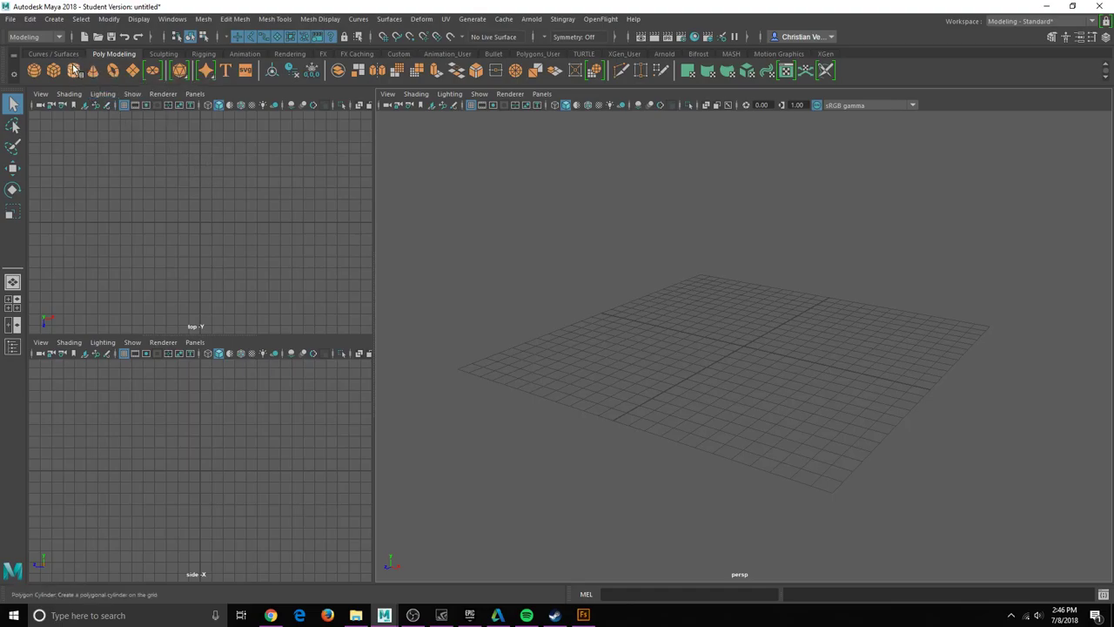
pyautogui.keyDown('alt'); pyautogui.moveTo(719, 354); pyautogui.dragTo(655, 328); pyautogui.keyUp('alt')
pyautogui.scroll(5, 767, 369)
pyautogui.keyDown('alt'); pyautogui.moveTo(771, 323); pyautogui.dragTo(738, 337); pyautogui.keyUp('alt')
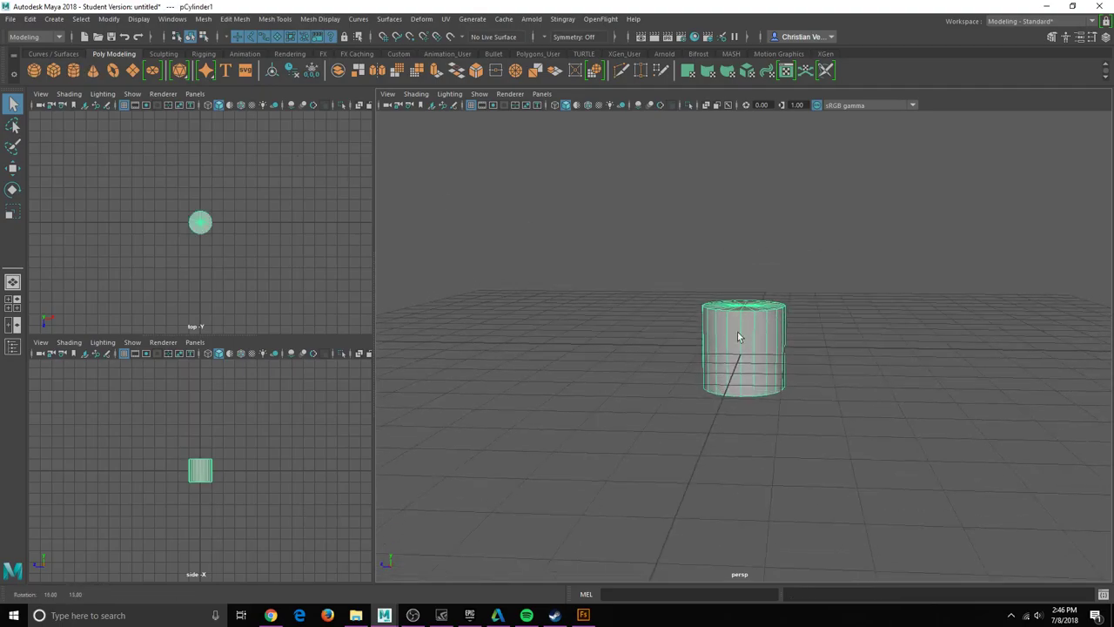
pyautogui.click(1084, 38)
pyautogui.click(1005, 370)
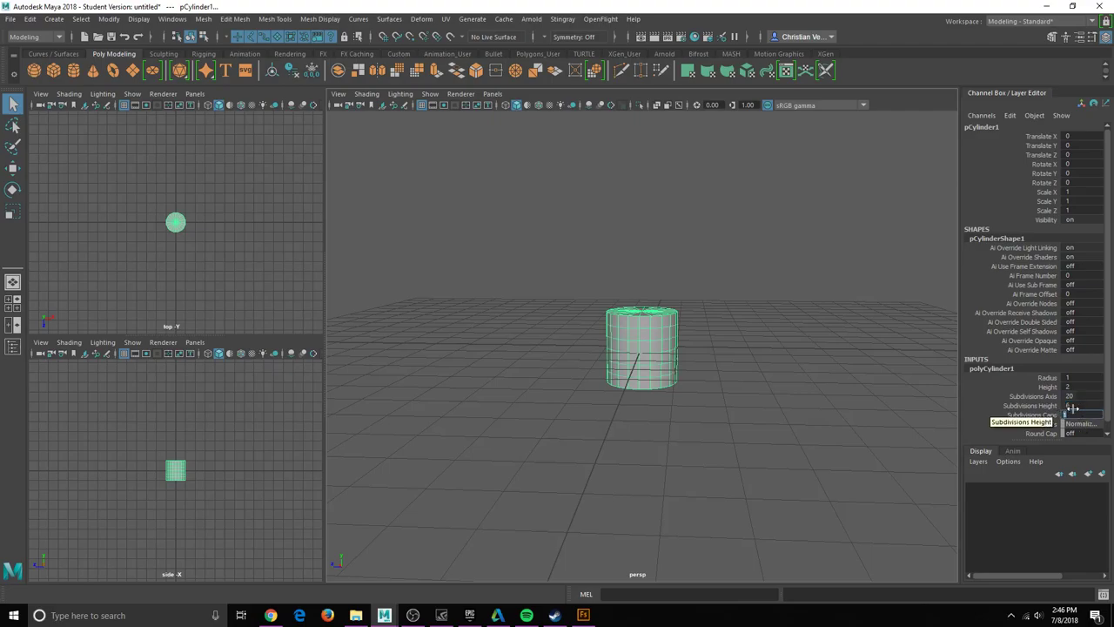
pyautogui.click(718, 345)
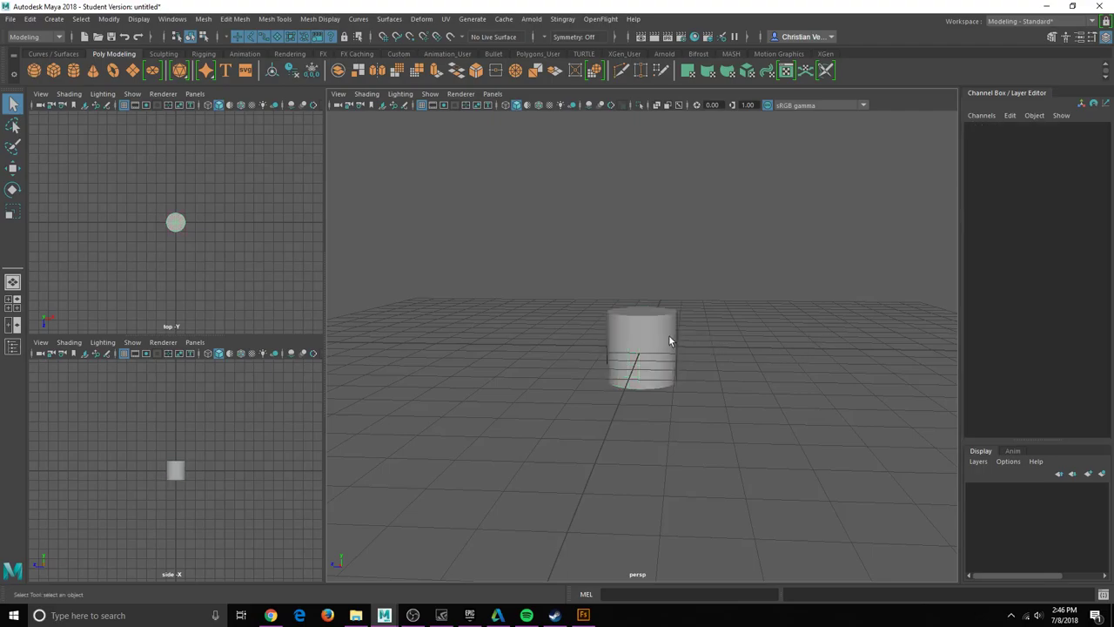
# - Stretch the cylinder to a Y scale of about 5.93 and raise it to a Y translation of about 5.08
pyautogui.click(669, 336)
pyautogui.keyDown('alt'); pyautogui.moveTo(668, 338); pyautogui.dragTo(666, 198); pyautogui.keyUp('alt')
pyautogui.press('e')
pyautogui.press('r')
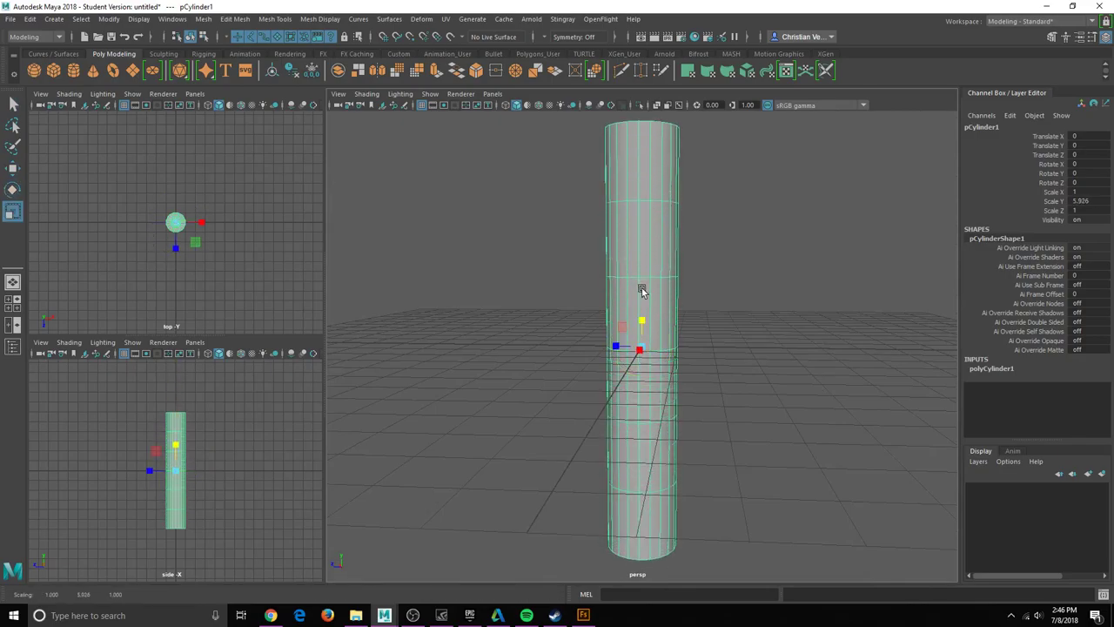
pyautogui.press('w')
pyautogui.moveTo(643, 324); pyautogui.dragTo(661, 137)
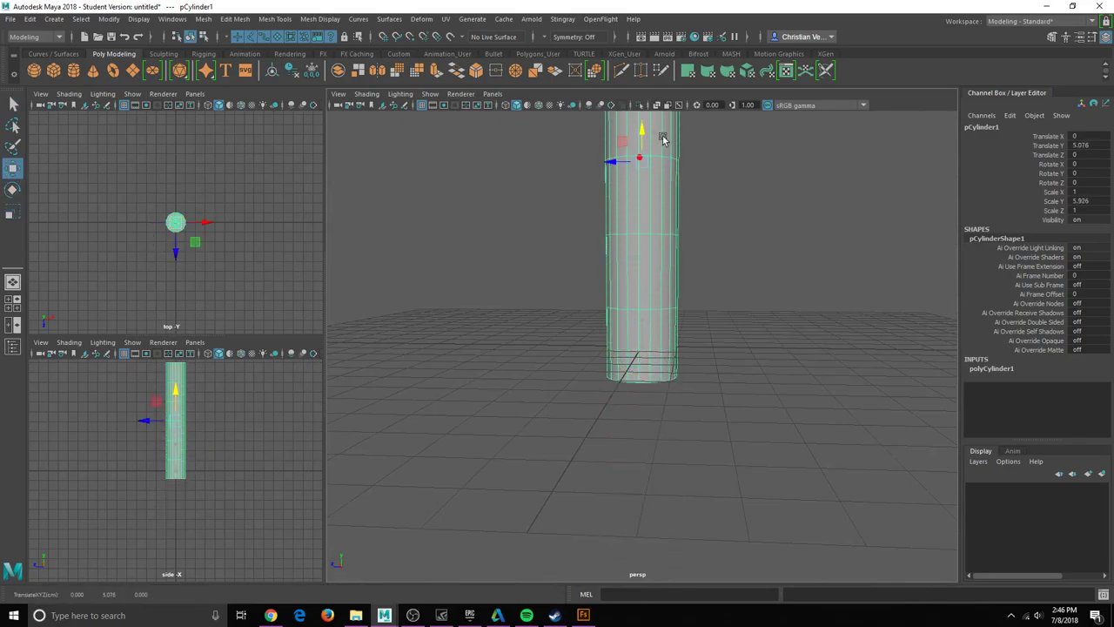
# - Lower the cylinder's lowest intermediate ring of vertices closer to its base
pyautogui.moveTo(625, 202)
pyautogui.keyDown('alt'); pyautogui.mouseDown()
pyautogui.moveTo(612, 180)
pyautogui.moveTo(615, 209)
pyautogui.mouseUp(); pyautogui.keyUp('alt')
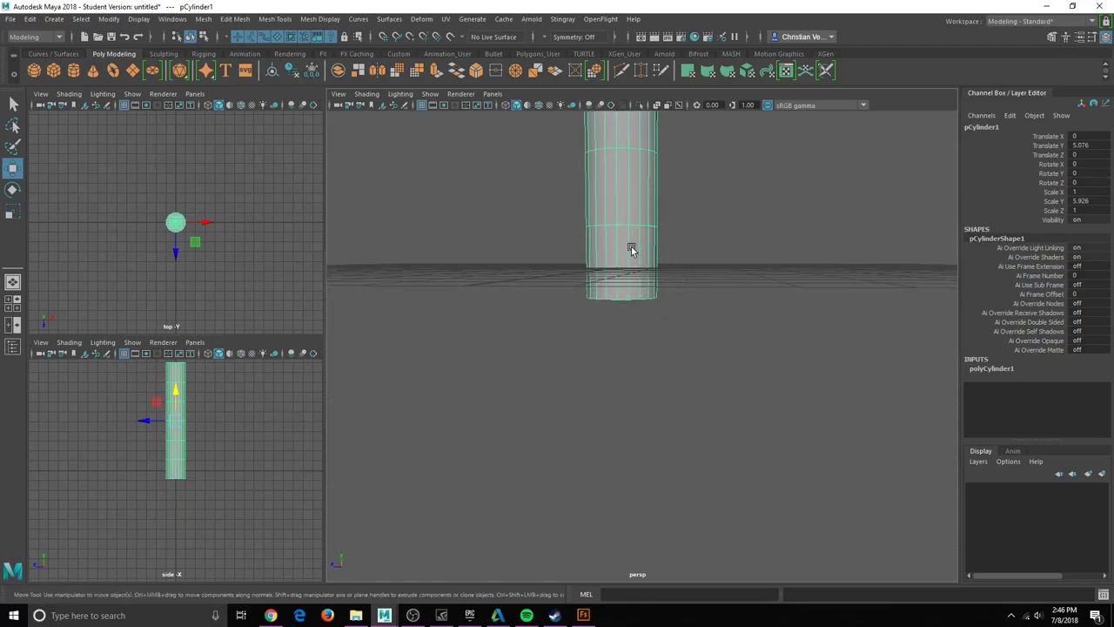
pyautogui.moveTo(623, 244); pyautogui.dragTo(601, 240, button='right')
pyautogui.keyDown('alt'); pyautogui.moveTo(601, 240); pyautogui.dragTo(619, 255); pyautogui.keyUp('alt')
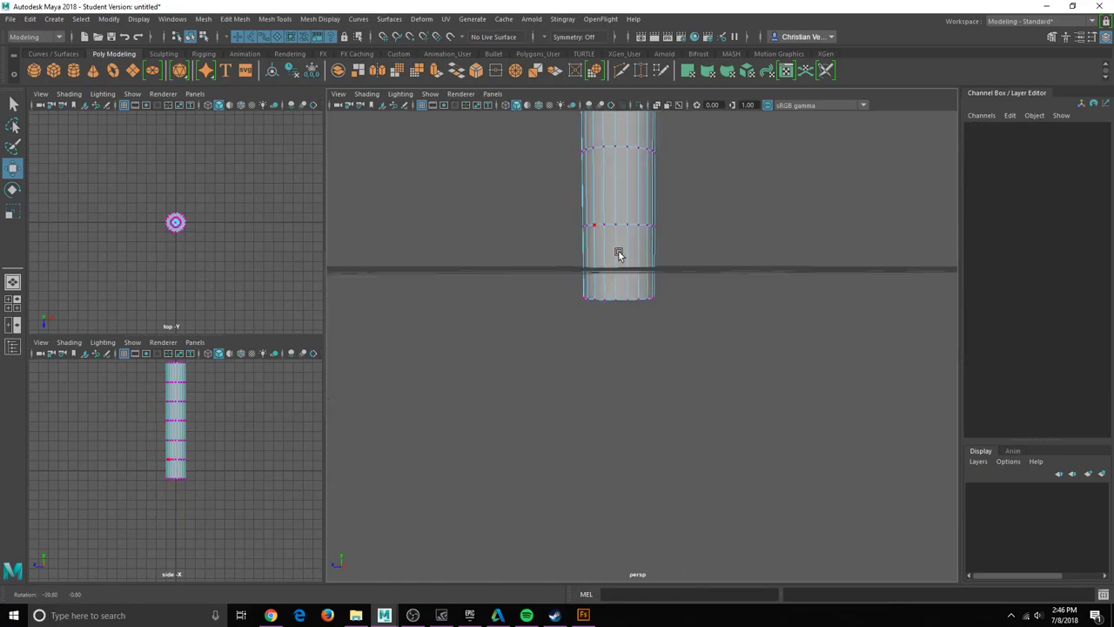
pyautogui.moveTo(707, 258); pyautogui.dragTo(548, 197)
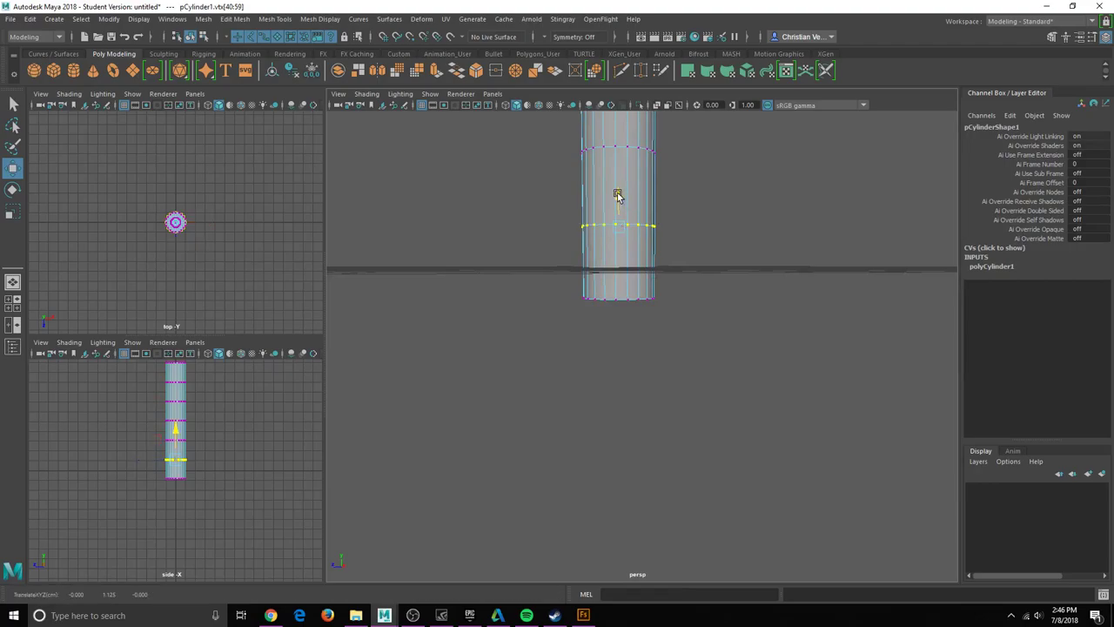
pyautogui.moveTo(618, 192); pyautogui.dragTo(615, 226)
# - Scale the bottom vertices inward to taper the end, and lower the ring above them close to the base
pyautogui.moveTo(685, 331); pyautogui.dragTo(559, 281)
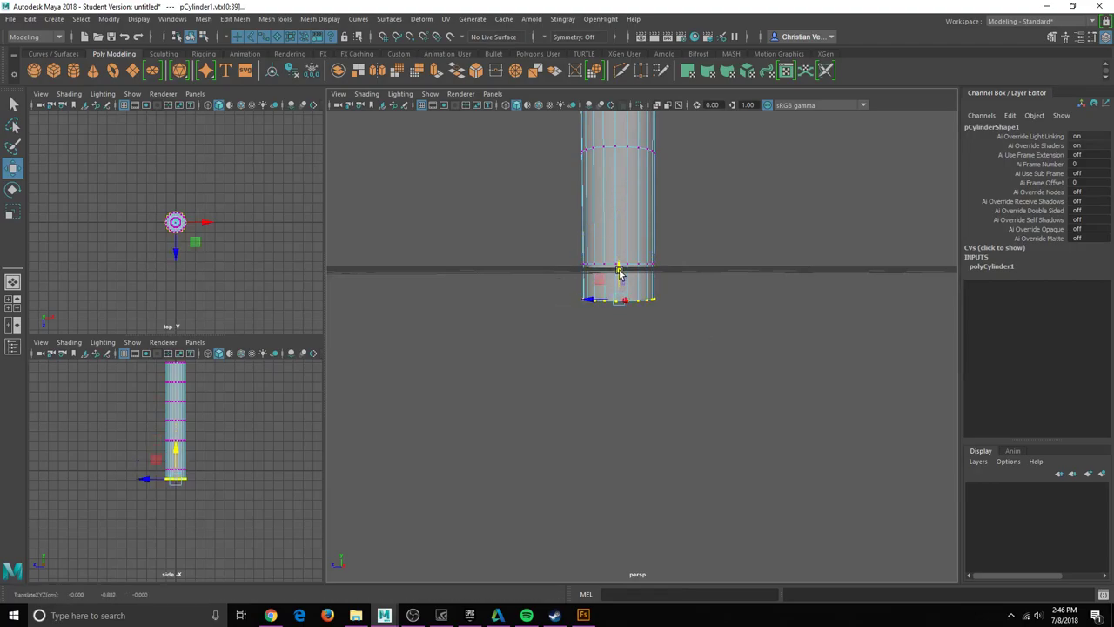
pyautogui.press('r')
pyautogui.moveTo(619, 301); pyautogui.dragTo(618, 276)
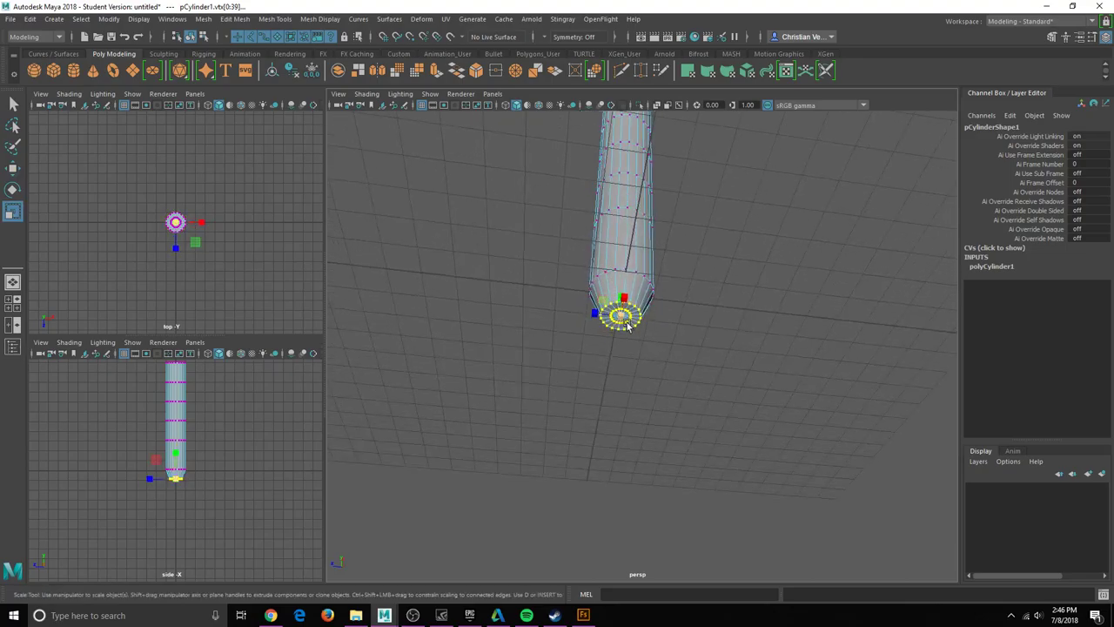
pyautogui.keyDown('alt'); pyautogui.moveTo(637, 328); pyautogui.dragTo(616, 380); pyautogui.keyUp('alt')
pyautogui.moveTo(676, 289); pyautogui.dragTo(628, 235)
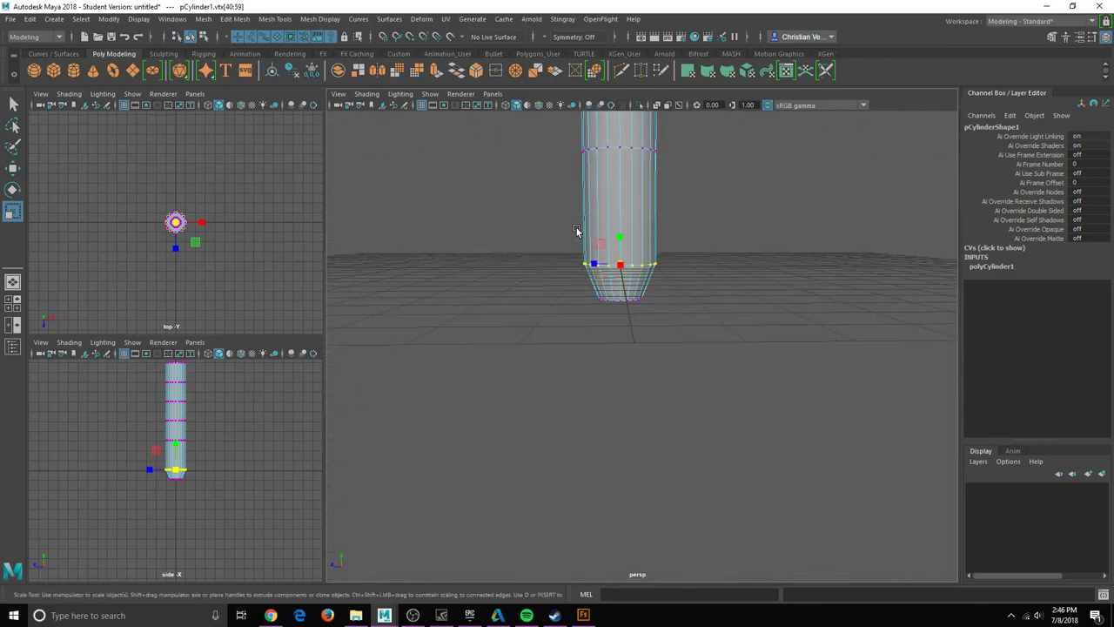
pyautogui.press('w')
pyautogui.moveTo(620, 233); pyautogui.dragTo(621, 253, button='middle')
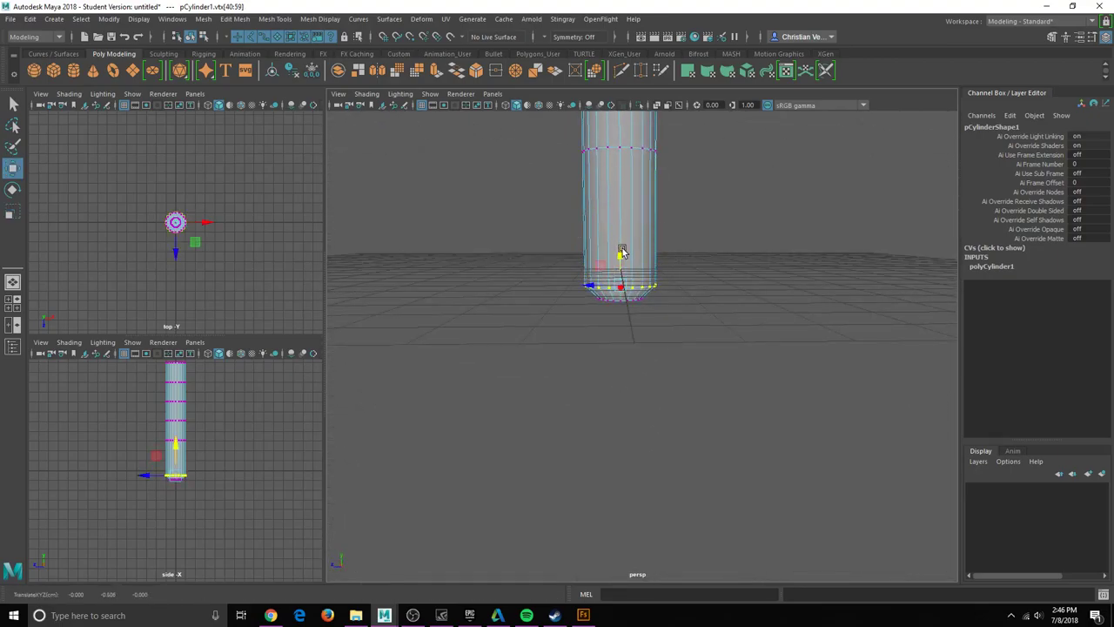
# - Scale the next vertex ring up inward and lower it to just above the base to form the bat's knob
pyautogui.moveTo(684, 198); pyautogui.dragTo(576, 132)
pyautogui.moveTo(620, 144); pyautogui.dragTo(625, 200, button='middle')
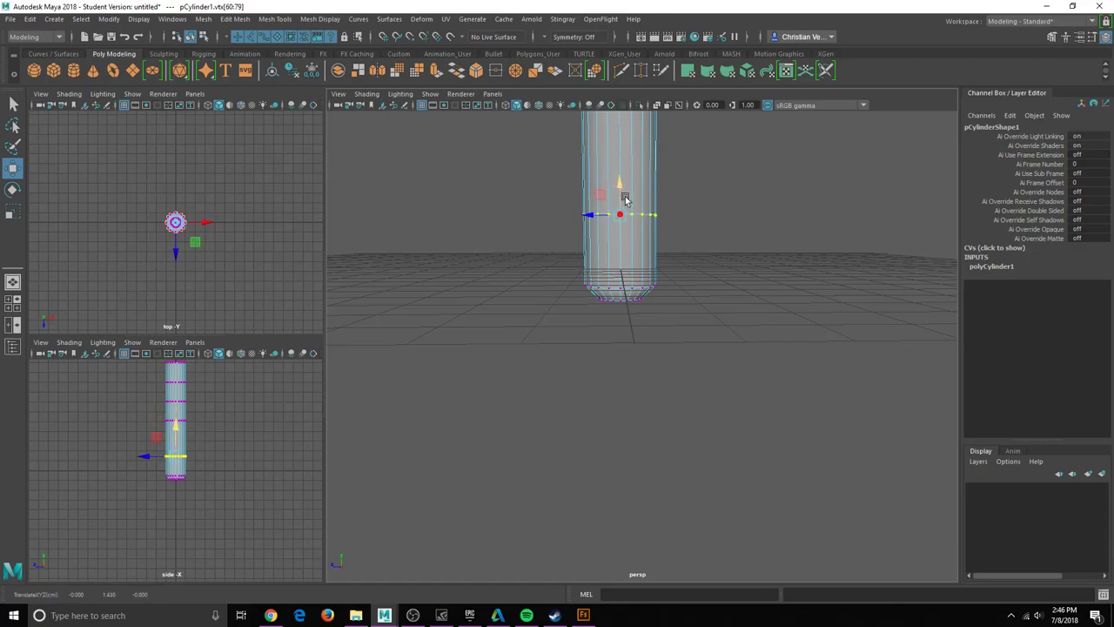
pyautogui.press('r')
pyautogui.moveTo(617, 233)
pyautogui.keyDown('alt'); pyautogui.mouseDown()
pyautogui.moveTo(646, 227)
pyautogui.moveTo(611, 220)
pyautogui.mouseUp(); pyautogui.keyUp('alt')
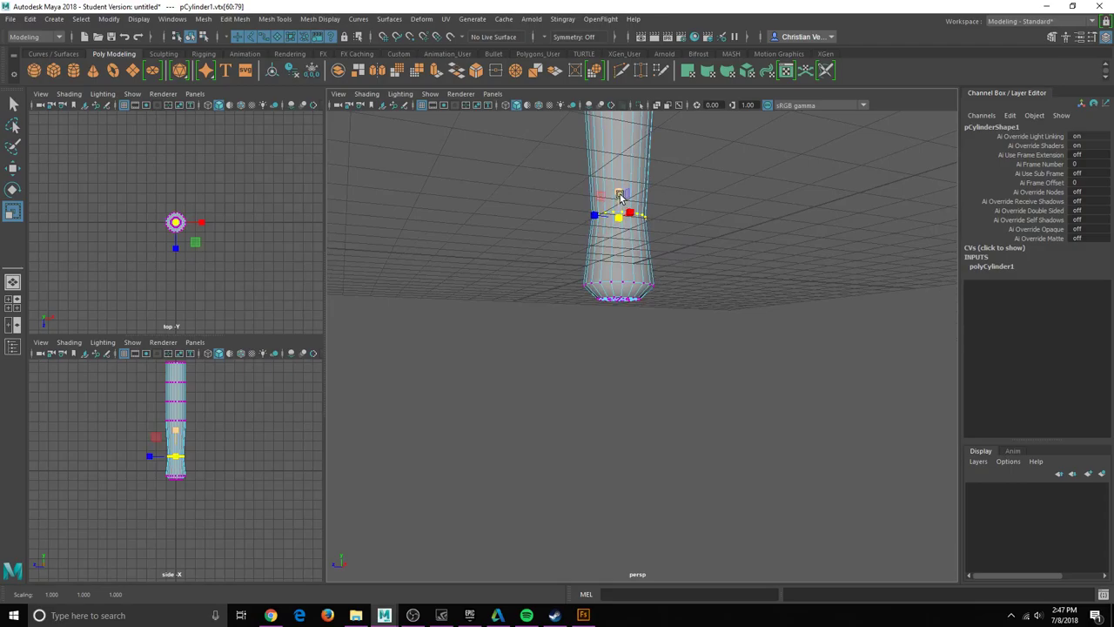
pyautogui.press('w')
pyautogui.moveTo(618, 197); pyautogui.dragTo(612, 241, button='middle')
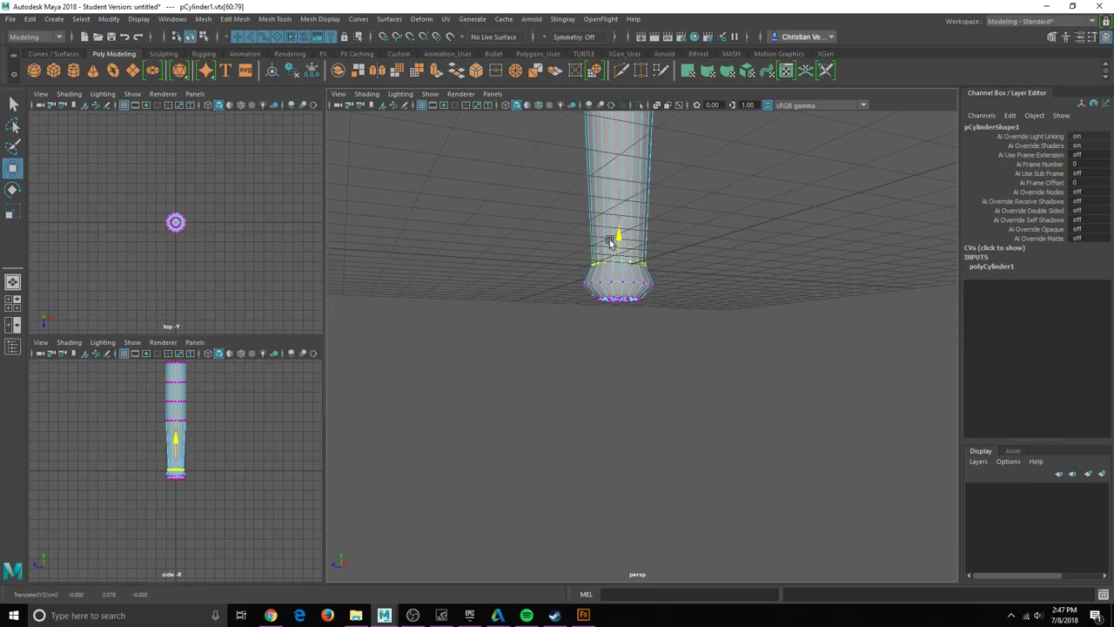
pyautogui.keyDown('alt'); pyautogui.moveTo(659, 266); pyautogui.dragTo(625, 277); pyautogui.keyUp('alt')
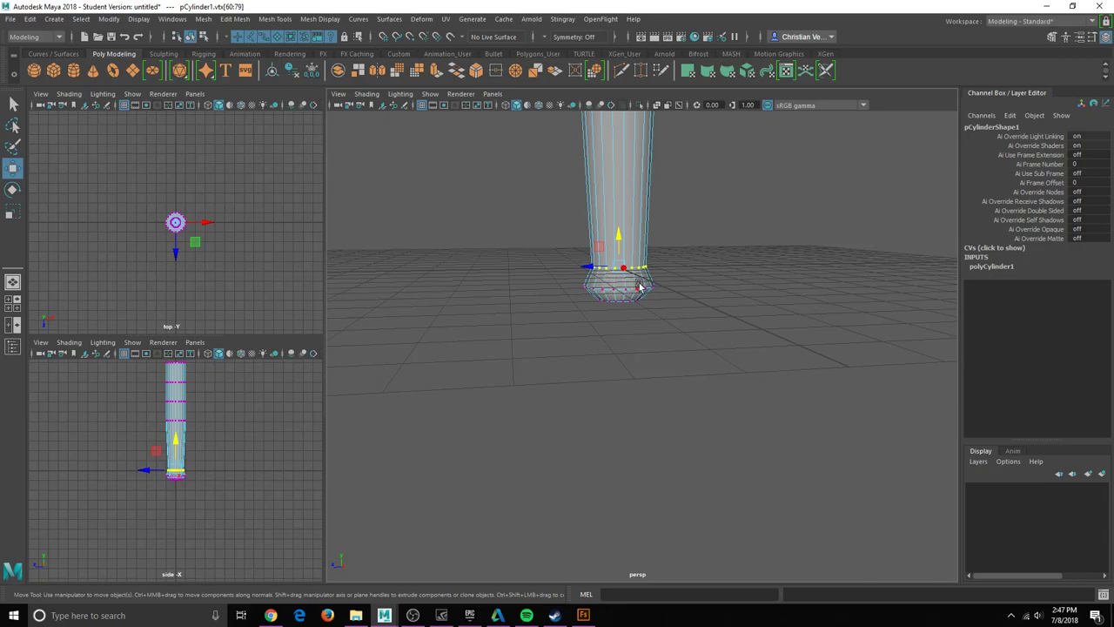
# - Preview the whole bat smoothed in object mode and return to the unsmoothed display
pyautogui.moveTo(631, 210); pyautogui.dragTo(692, 190, button='right')
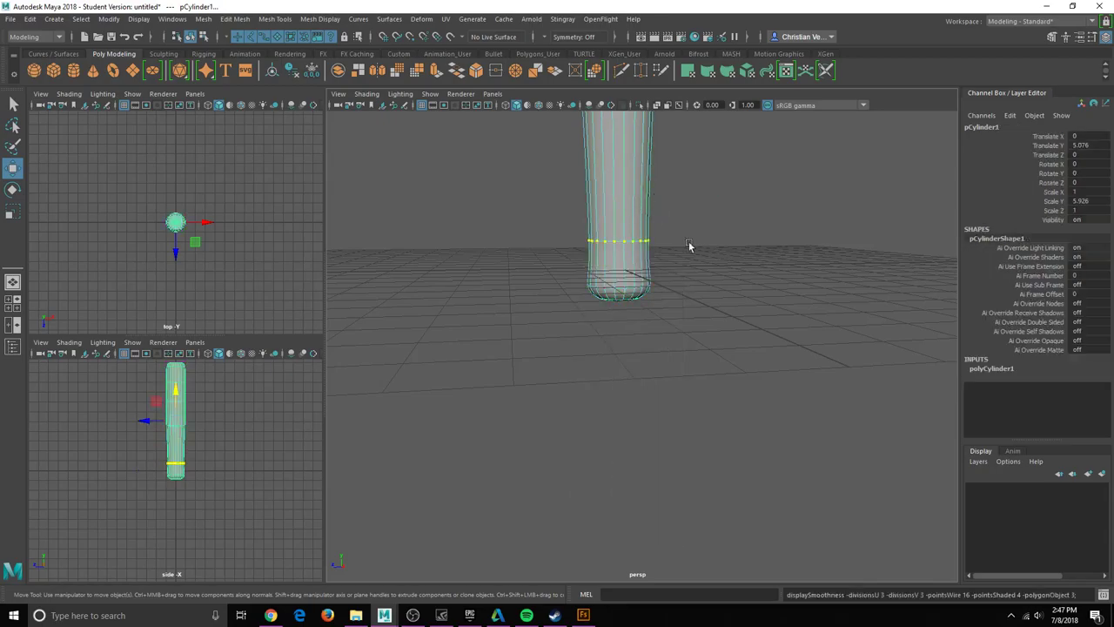
pyautogui.keyDown('alt'); pyautogui.moveTo(622, 244); pyautogui.dragTo(682, 272); pyautogui.keyUp('alt')
pyautogui.press('1')
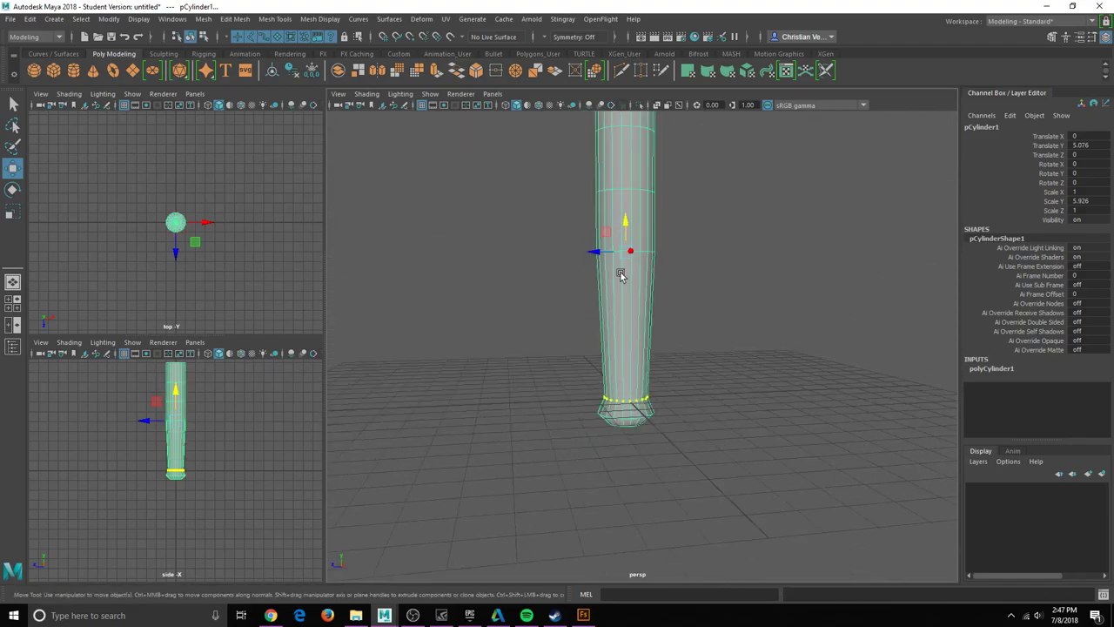
# - Lower the next vertex ring above the knob and scale it inward to slim the handle
pyautogui.moveTo(620, 276); pyautogui.dragTo(521, 270, button='right')
pyautogui.moveTo(583, 290); pyautogui.dragTo(675, 238)
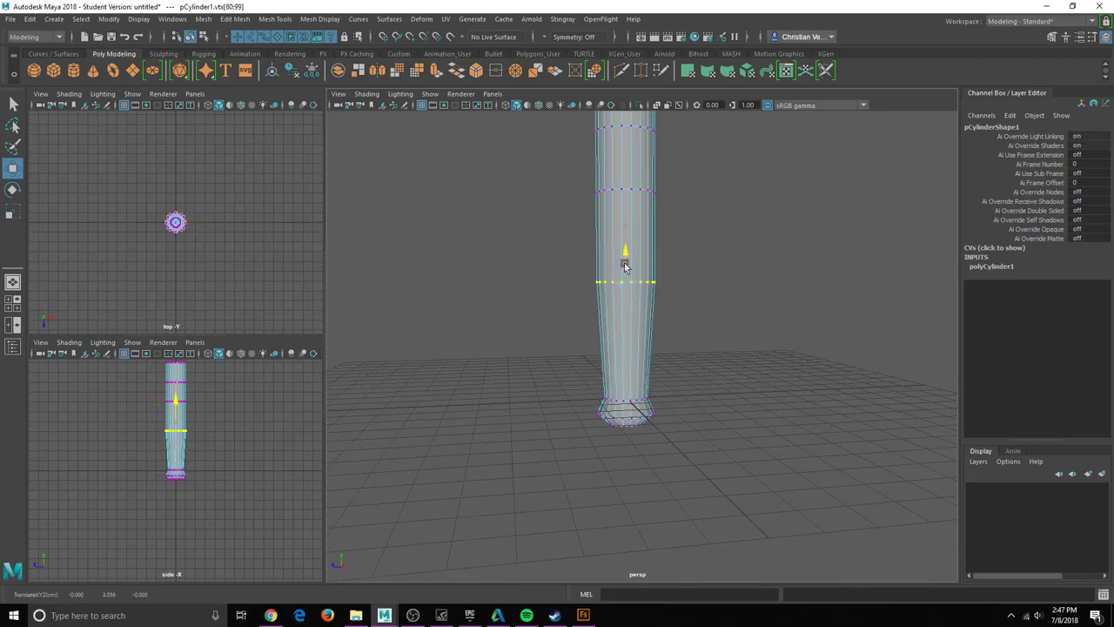
pyautogui.moveTo(624, 265); pyautogui.dragTo(627, 241)
pyautogui.press('e')
pyautogui.press('r')
pyautogui.press('w')
# - Raise the vertices at the top end of the cylinder to lengthen the bat's barrel
pyautogui.keyDown('alt'); pyautogui.moveTo(627, 241); pyautogui.dragTo(662, 359, button='middle'); pyautogui.keyUp('alt')
pyautogui.moveTo(694, 282); pyautogui.dragTo(558, 177)
pyautogui.moveTo(627, 207); pyautogui.dragTo(633, 94)
pyautogui.scroll(-3, 646, 233)
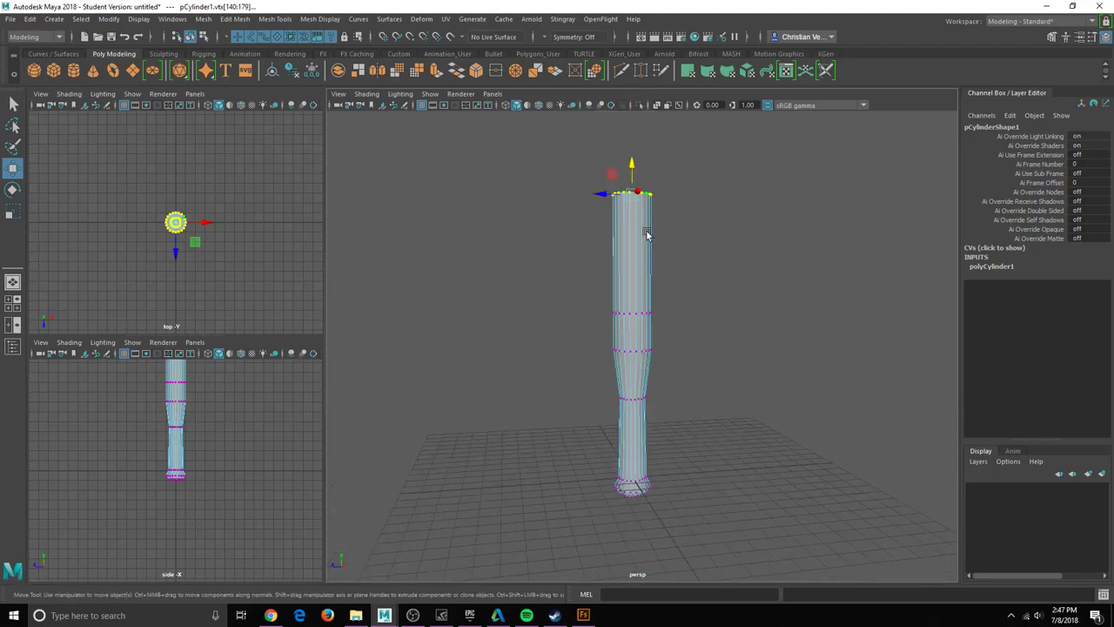
pyautogui.moveTo(636, 162); pyautogui.dragTo(635, 123)
pyautogui.keyDown('alt'); pyautogui.moveTo(640, 173); pyautogui.dragTo(639, 207, button='middle'); pyautogui.keyUp('alt')
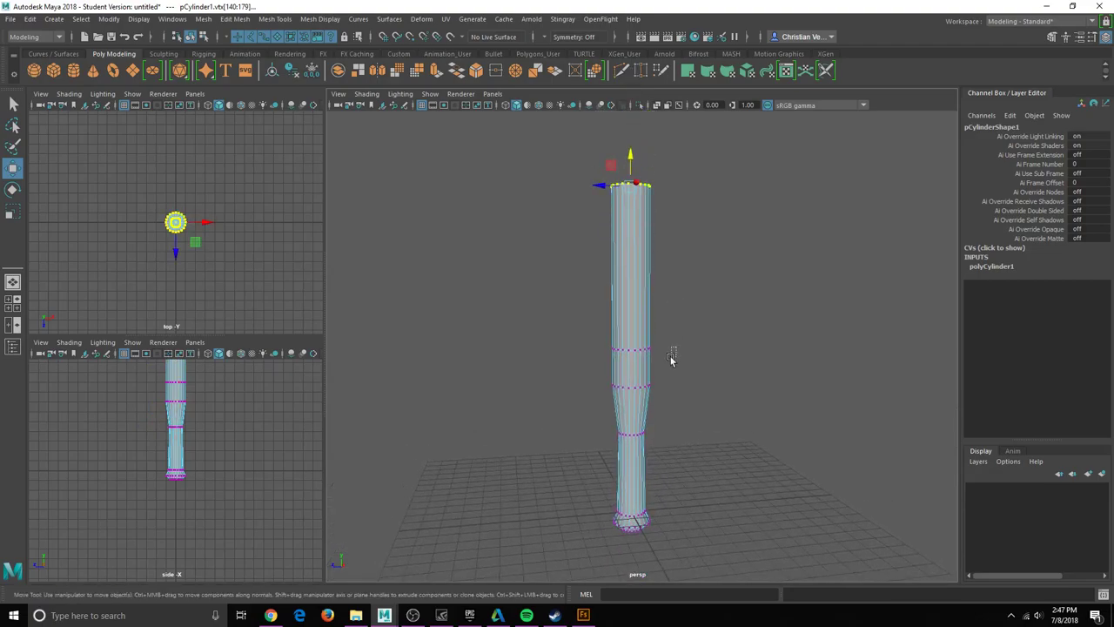
# - Move the upper barrel ring up to mid-barrel and scale it outward by about 1.22
pyautogui.moveTo(670, 351); pyautogui.dragTo(560, 325)
pyautogui.moveTo(639, 354); pyautogui.dragTo(634, 281)
pyautogui.press('r')
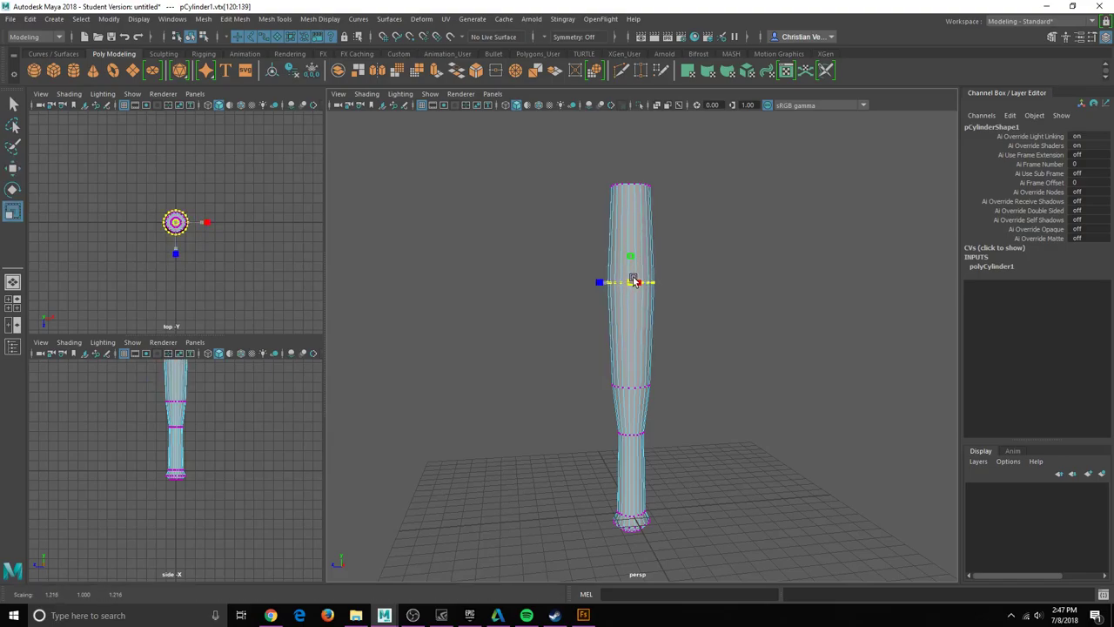
# - Lower the ring at the base of the barrel slightly, and lower the widened mid-barrel ring
pyautogui.moveTo(667, 416); pyautogui.dragTo(609, 365)
pyautogui.press('w')
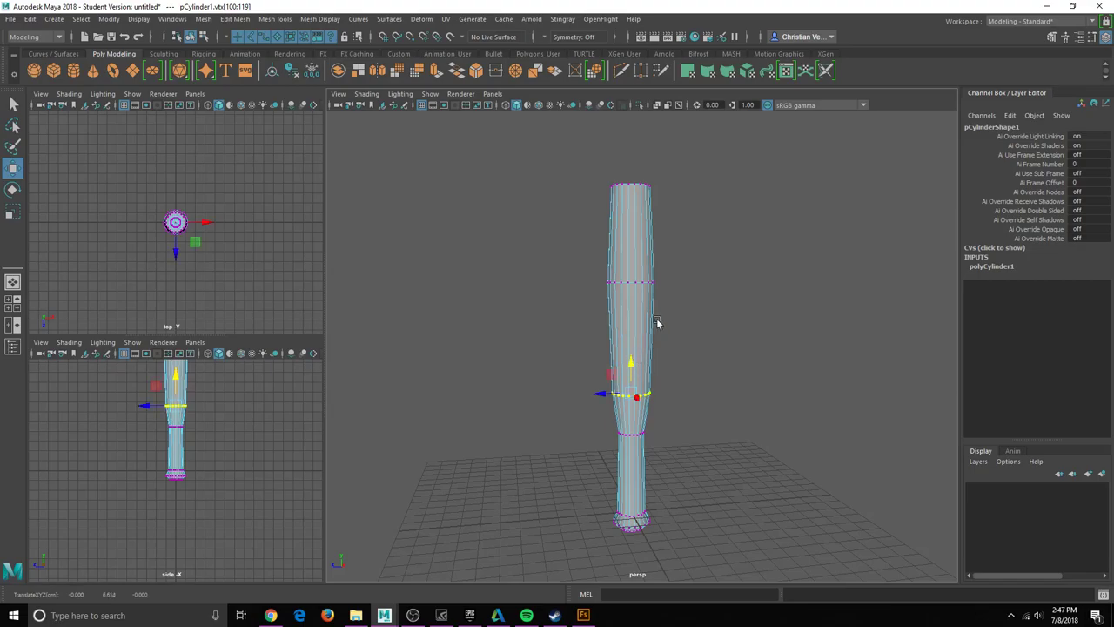
pyautogui.moveTo(676, 305)
pyautogui.mouseDown()
pyautogui.moveTo(596, 242)
pyautogui.moveTo(634, 272)
pyautogui.mouseUp()
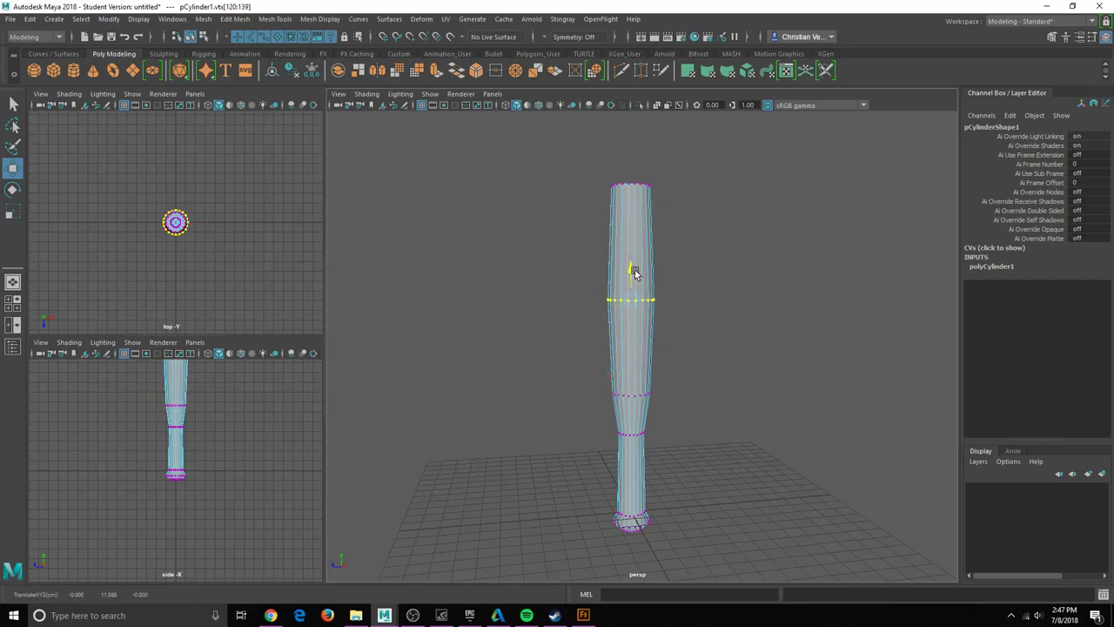
pyautogui.moveTo(672, 213); pyautogui.dragTo(603, 157)
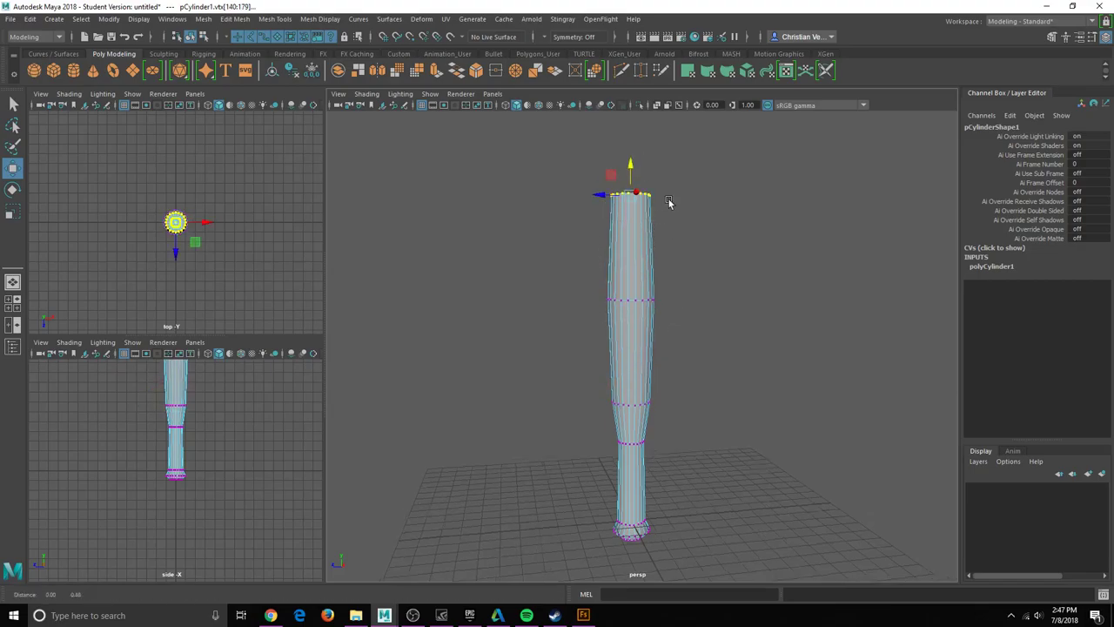
pyautogui.keyDown('alt'); pyautogui.moveTo(636, 174); pyautogui.dragTo(645, 269, button='middle'); pyautogui.keyUp('alt')
pyautogui.keyDown('alt'); pyautogui.moveTo(637, 274); pyautogui.dragTo(654, 378); pyautogui.keyUp('alt')
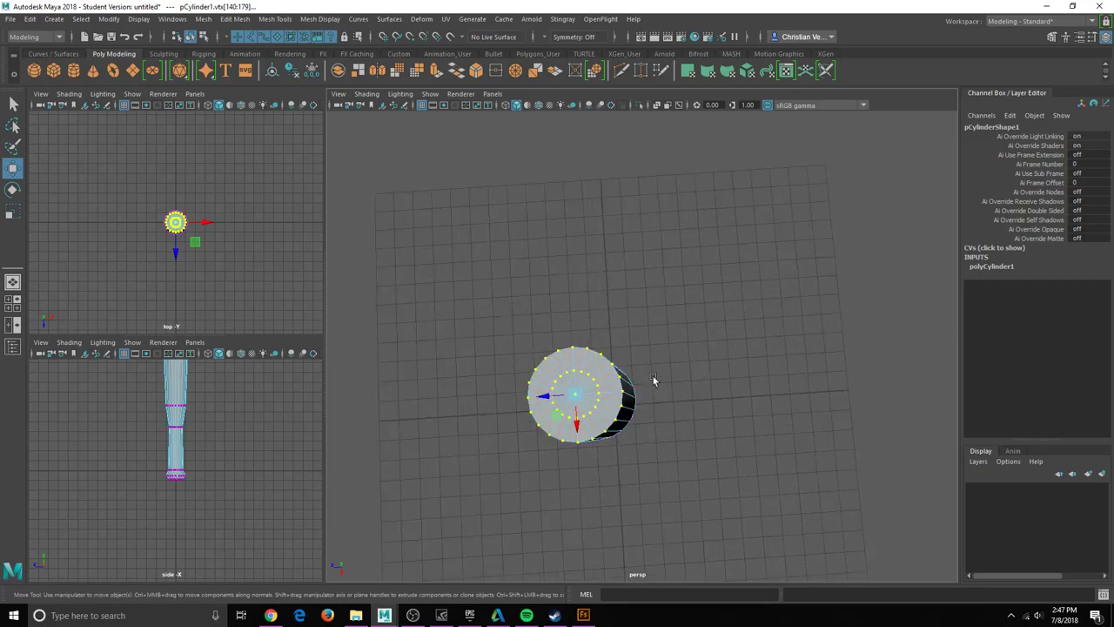
pyautogui.keyDown('alt'); pyautogui.moveTo(601, 420); pyautogui.dragTo(660, 454); pyautogui.keyUp('alt')
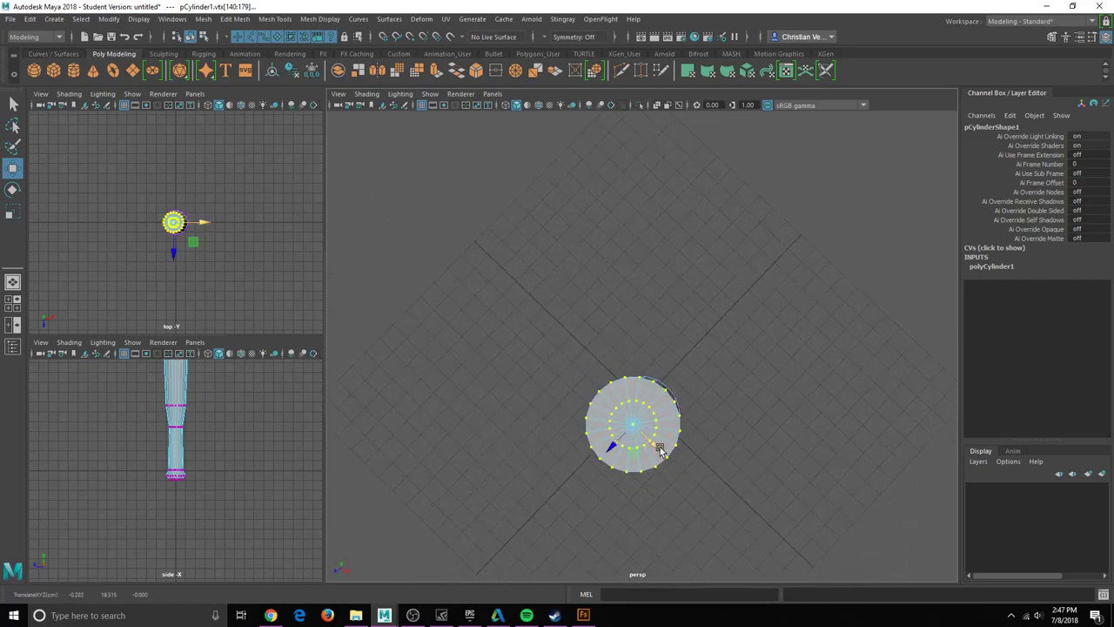
pyautogui.hotkey('ctrl', 'z')
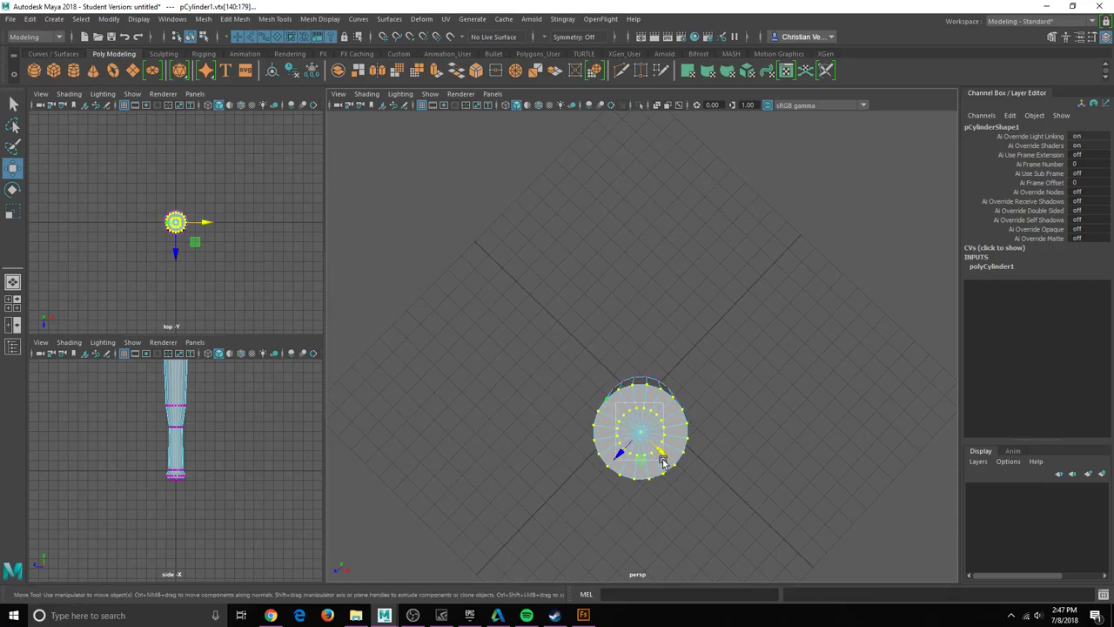
# - Select only the inner vertex ring of the top cap, excluding the rings below, and recess it slightly
pyautogui.keyDown('alt'); pyautogui.moveTo(669, 462); pyautogui.dragTo(671, 440); pyautogui.keyUp('alt')
pyautogui.scroll(-3, 671, 440)
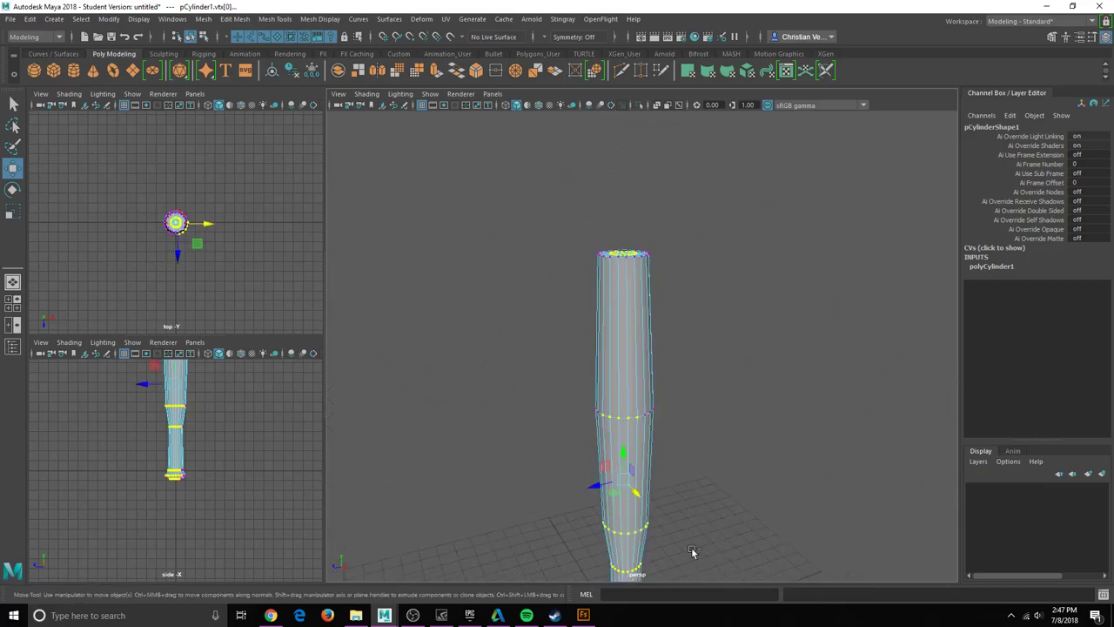
pyautogui.moveTo(694, 551); pyautogui.dragTo(544, 330)
pyautogui.scroll(-2, 599, 363)
pyautogui.keyDown('ctrl'); pyautogui.moveTo(649, 526); pyautogui.dragTo(683, 548); pyautogui.keyUp('ctrl')
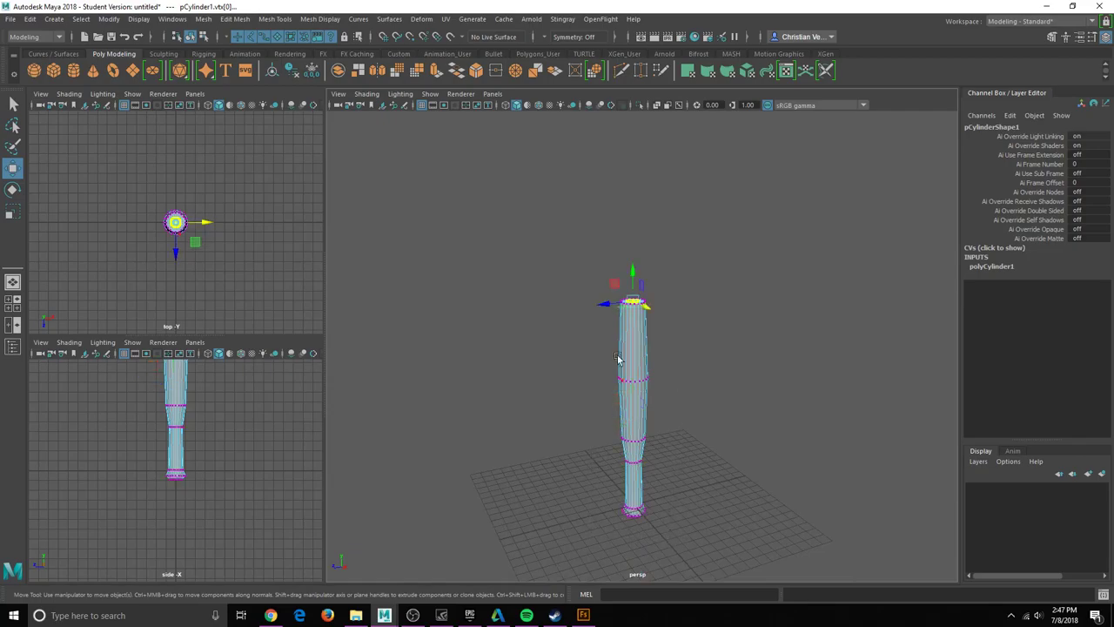
pyautogui.moveTo(633, 279); pyautogui.dragTo(631, 280)
pyautogui.scroll(5, 646, 316)
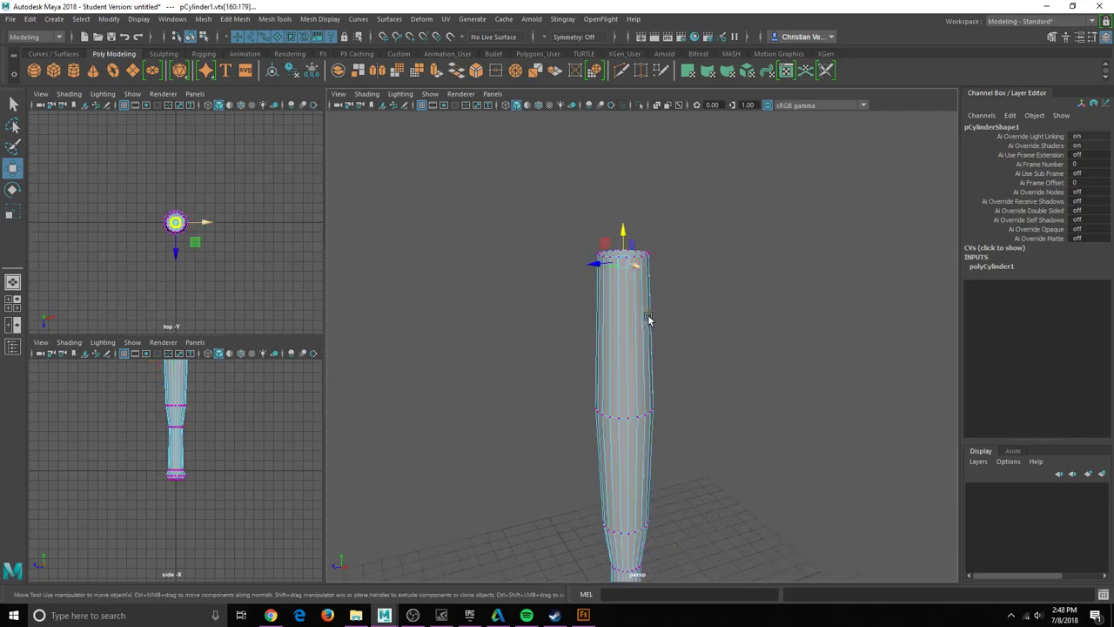
# - Taper the bat's tip by placing the cap's inner ring above the rim, with the centre vertex recessed
pyautogui.keyDown('alt'); pyautogui.moveTo(614, 232); pyautogui.dragTo(610, 343, button='middle'); pyautogui.keyUp('alt')
pyautogui.moveTo(596, 344)
pyautogui.keyDown('alt'); pyautogui.mouseDown()
pyautogui.moveTo(652, 413)
pyautogui.moveTo(660, 400)
pyautogui.moveTo(609, 401)
pyautogui.moveTo(602, 380)
pyautogui.moveTo(617, 388)
pyautogui.moveTo(579, 388)
pyautogui.moveTo(629, 386)
pyautogui.moveTo(581, 357)
pyautogui.mouseUp(); pyautogui.keyUp('alt')
pyautogui.click(659, 408)
pyautogui.scroll(-5, 582, 357)
pyautogui.keyDown('alt'); pyautogui.moveTo(662, 450); pyautogui.dragTo(621, 445); pyautogui.keyUp('alt')
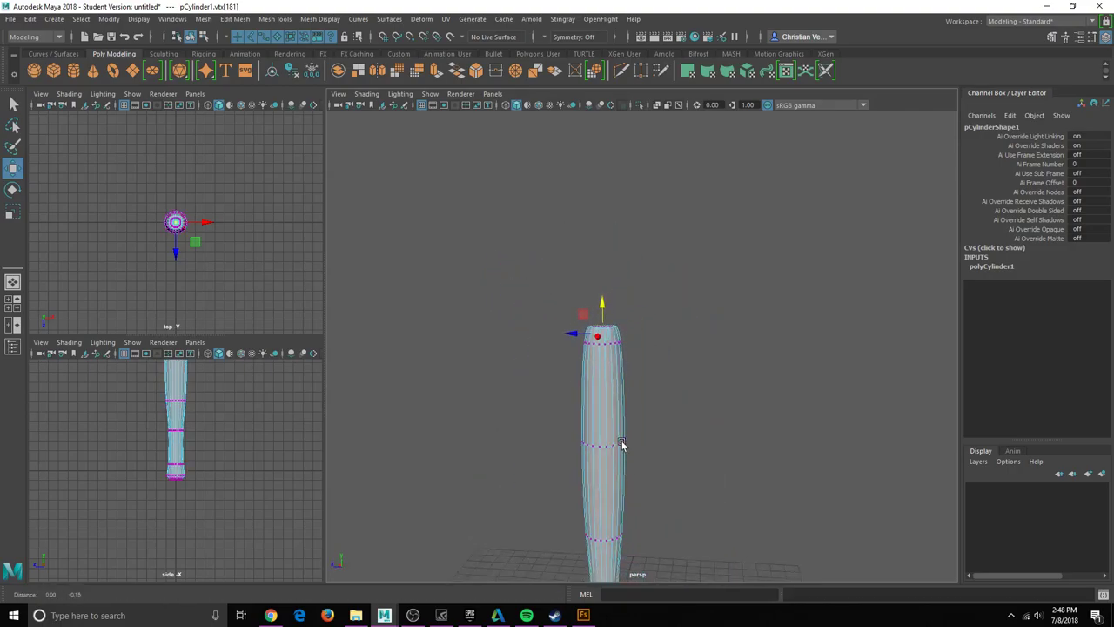
pyautogui.keyDown('alt'); pyautogui.moveTo(622, 444); pyautogui.dragTo(654, 290, button='middle'); pyautogui.keyUp('alt')
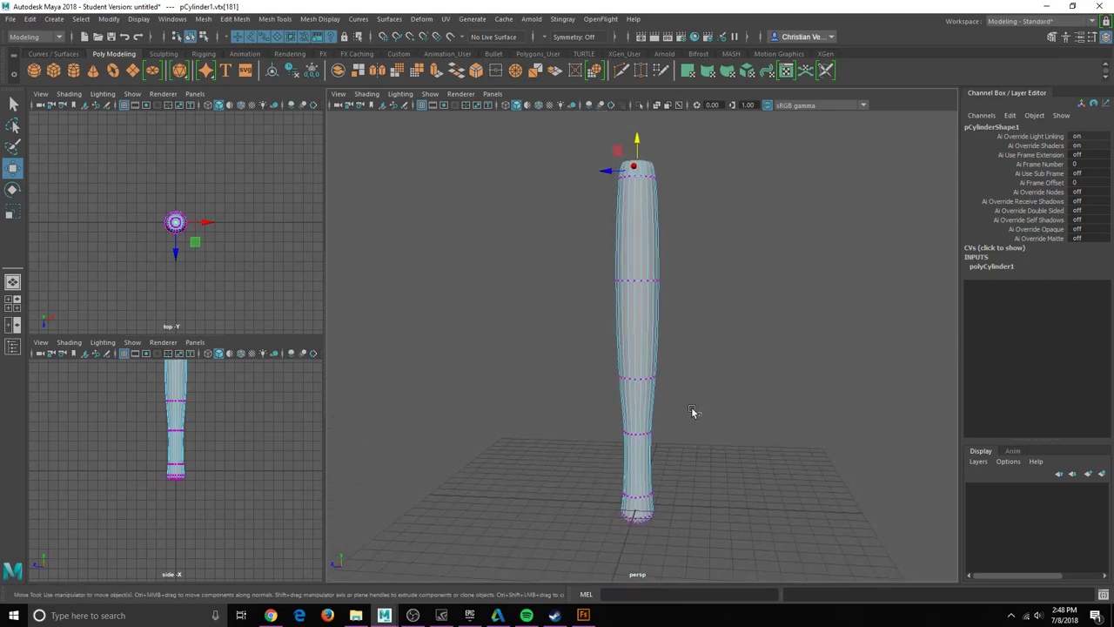
# - Lower and widen the ring at the base of the barrel, and scale the mid-barrel and upper barrel rings outward together
pyautogui.moveTo(696, 416); pyautogui.dragTo(648, 413)
pyautogui.press('r')
pyautogui.moveTo(680, 323); pyautogui.dragTo(604, 232)
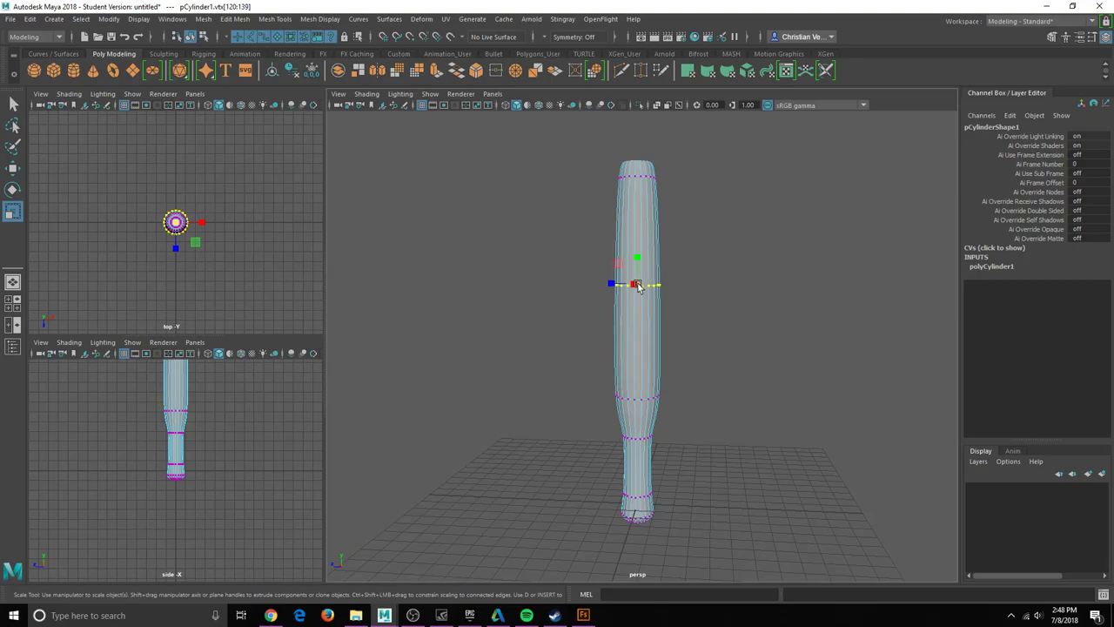
pyautogui.keyDown('shift'); pyautogui.moveTo(695, 239); pyautogui.dragTo(607, 136); pyautogui.keyUp('shift')
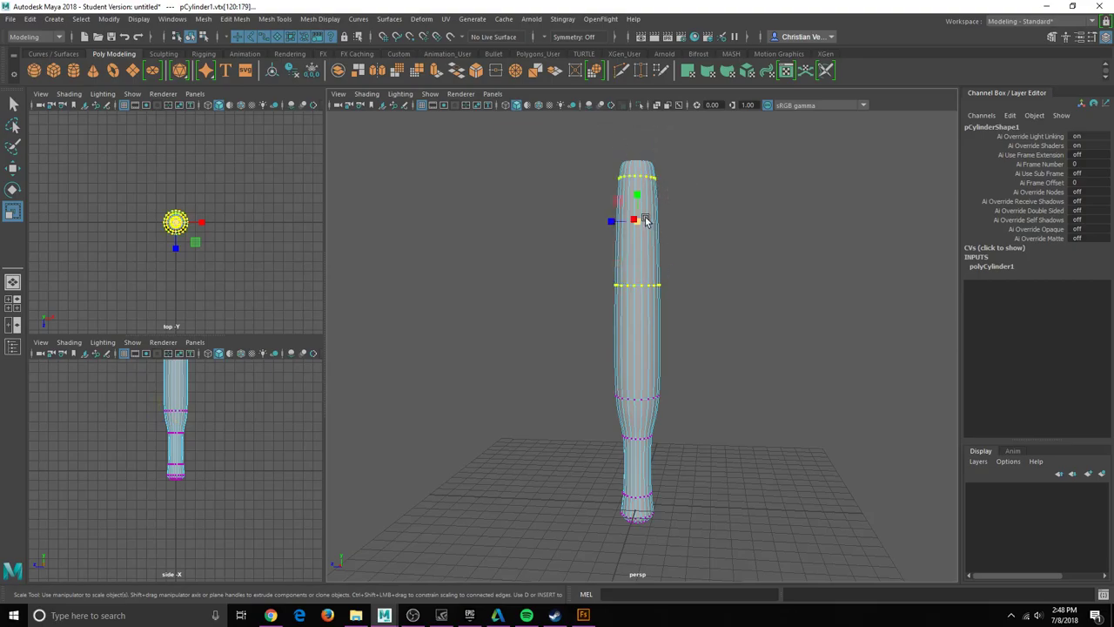
pyautogui.moveTo(645, 220); pyautogui.dragTo(572, 109)
# - Lengthen the barrel by raising its tip rings, and scale the upper barrel ring slightly outward
pyautogui.press('w')
pyautogui.moveTo(639, 117); pyautogui.dragTo(640, 79)
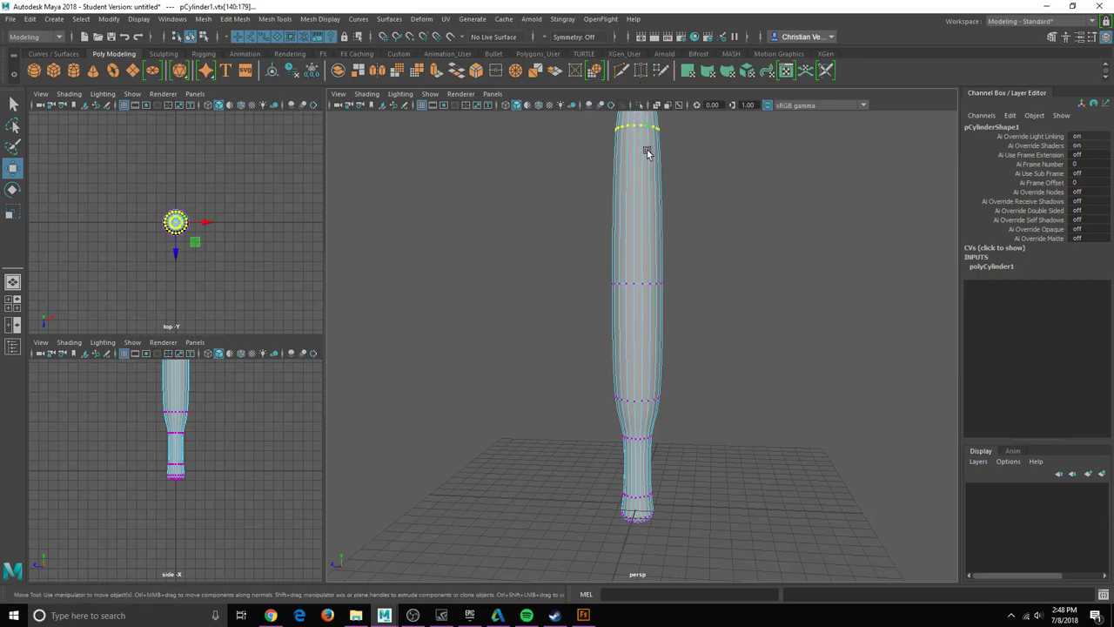
pyautogui.press('e')
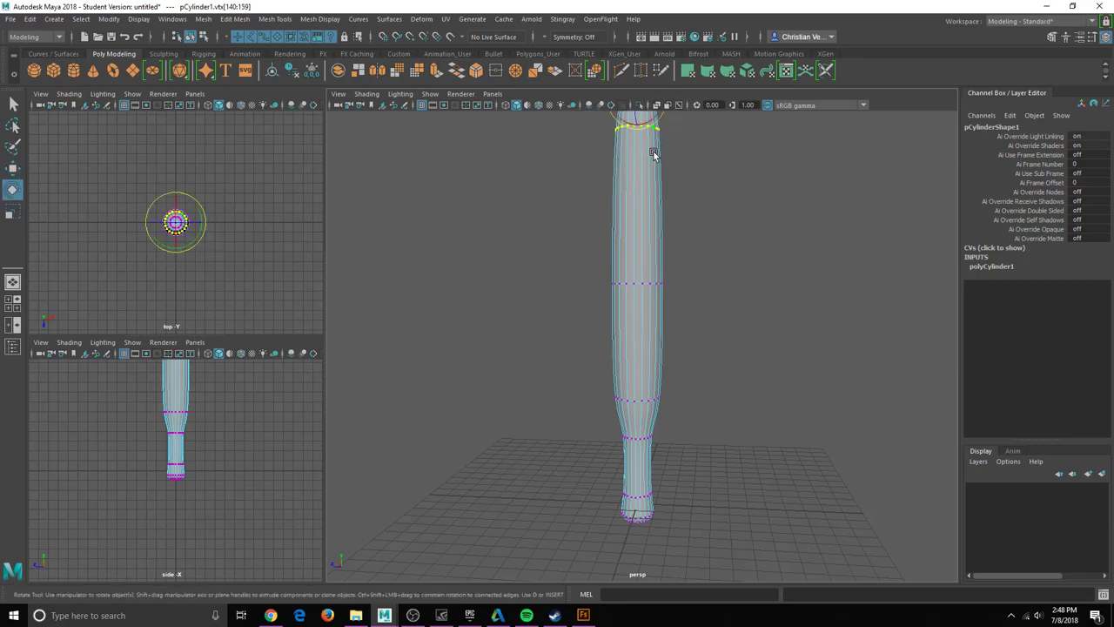
pyautogui.press('r')
pyautogui.keyDown('alt'); pyautogui.moveTo(664, 143); pyautogui.dragTo(706, 324, button='middle'); pyautogui.keyUp('alt')
pyautogui.moveTo(700, 285)
pyautogui.keyDown('alt'); pyautogui.mouseDown()
pyautogui.moveTo(687, 315)
pyautogui.moveTo(684, 297)
pyautogui.mouseUp(); pyautogui.keyUp('alt')
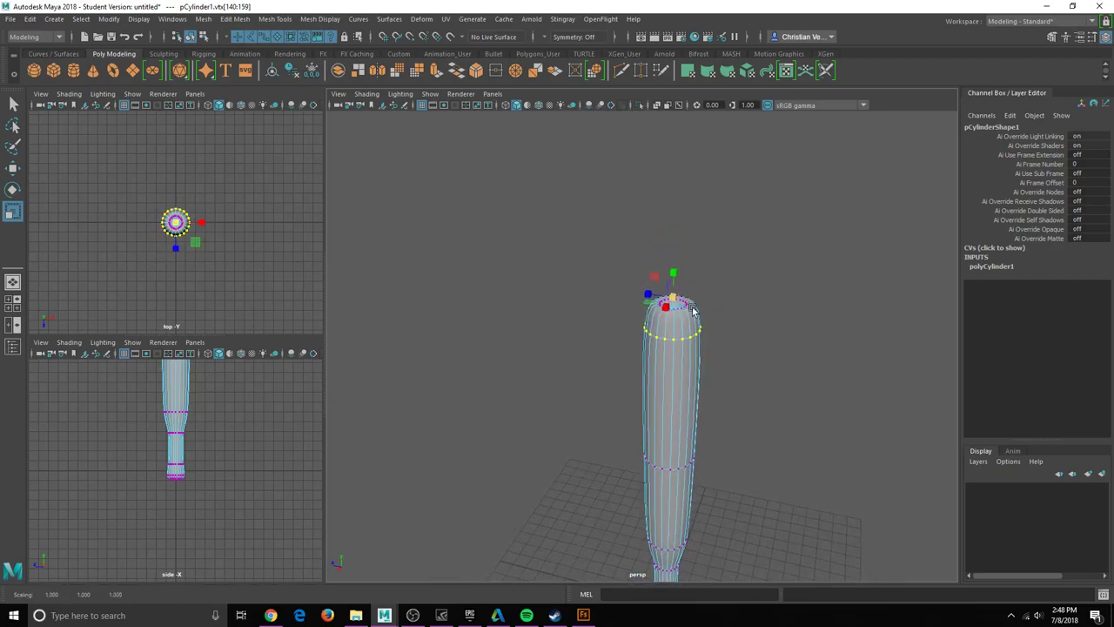
# - Lengthen the handle by moving its bottom rings down, and lower the ring where the handle meets the barrel
pyautogui.keyDown('alt'); pyautogui.moveTo(694, 311); pyautogui.dragTo(609, 115, button='middle'); pyautogui.keyUp('alt')
pyautogui.moveTo(666, 288)
pyautogui.keyDown('alt'); pyautogui.mouseDown()
pyautogui.moveTo(644, 221)
pyautogui.moveTo(661, 304)
pyautogui.mouseUp(); pyautogui.keyUp('alt')
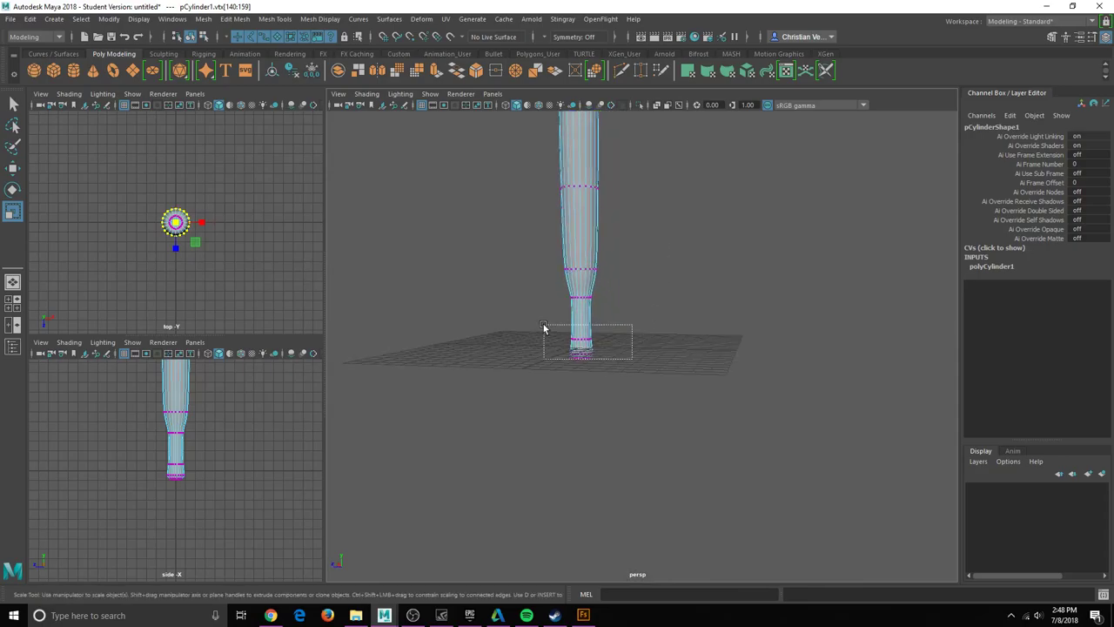
pyautogui.press('w')
pyautogui.moveTo(543, 327); pyautogui.dragTo(588, 377)
pyautogui.moveTo(608, 321); pyautogui.dragTo(580, 284)
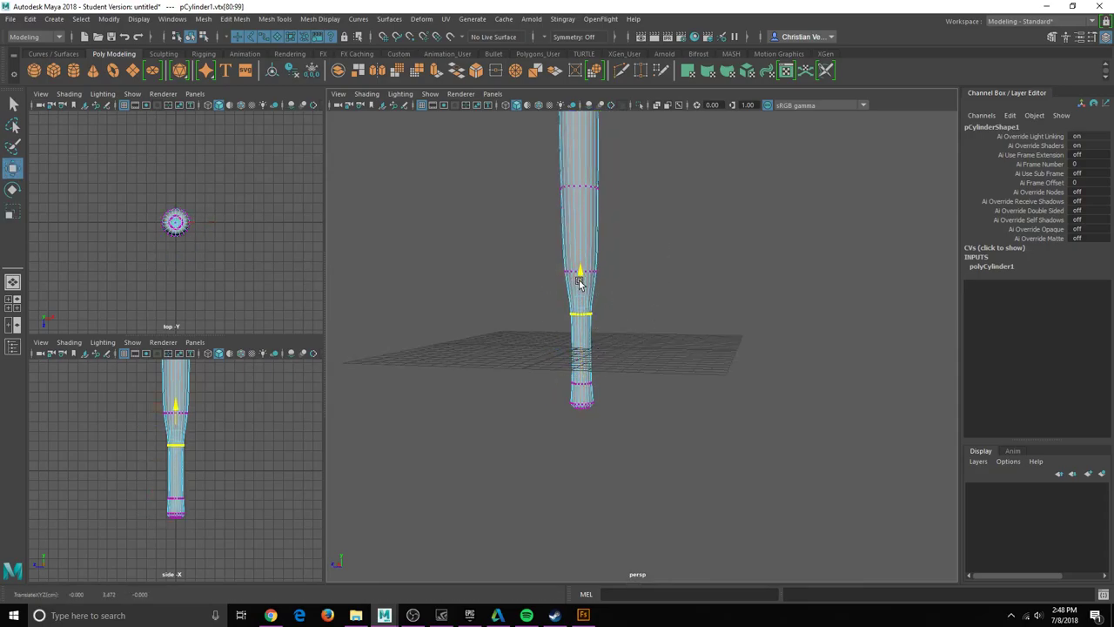
# - Scale the lowest rings of the handle outward to form a flared knob
pyautogui.keyDown('alt'); pyautogui.moveTo(632, 420); pyautogui.dragTo(522, 405); pyautogui.keyUp('alt')
pyautogui.press('r')
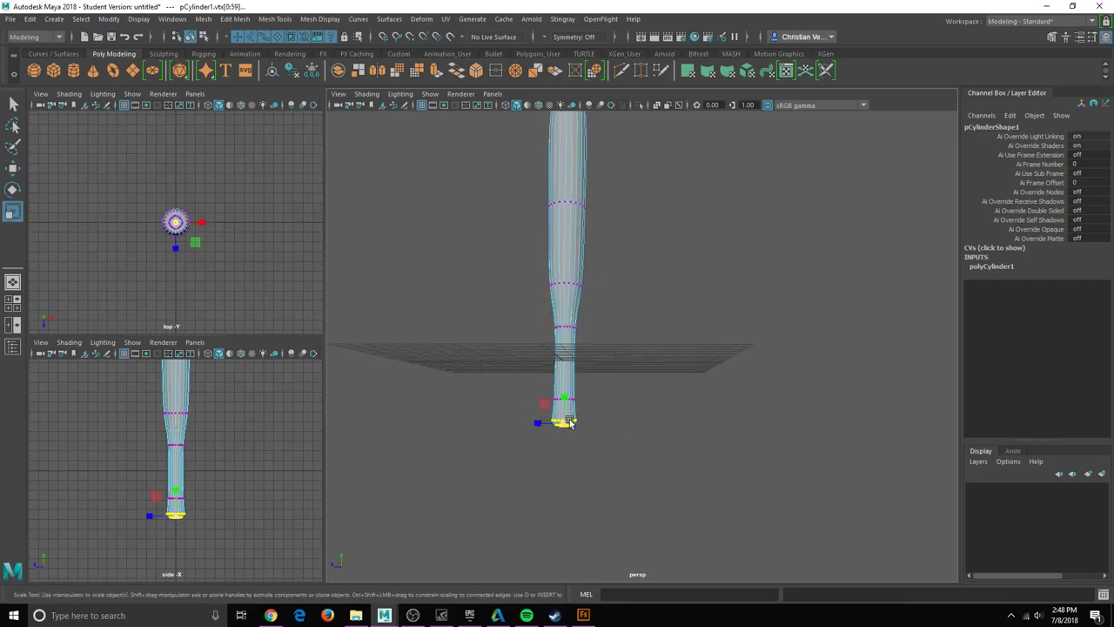
pyautogui.keyDown('alt'); pyautogui.moveTo(585, 430); pyautogui.dragTo(648, 312); pyautogui.keyUp('alt')
pyautogui.scroll(6, 605, 425)
pyautogui.keyDown('alt'); pyautogui.moveTo(544, 473); pyautogui.dragTo(627, 378, button='middle'); pyautogui.keyUp('alt')
# - Recess the centre vertex of the knob's end cap slightly into the handle
pyautogui.click(532, 364)
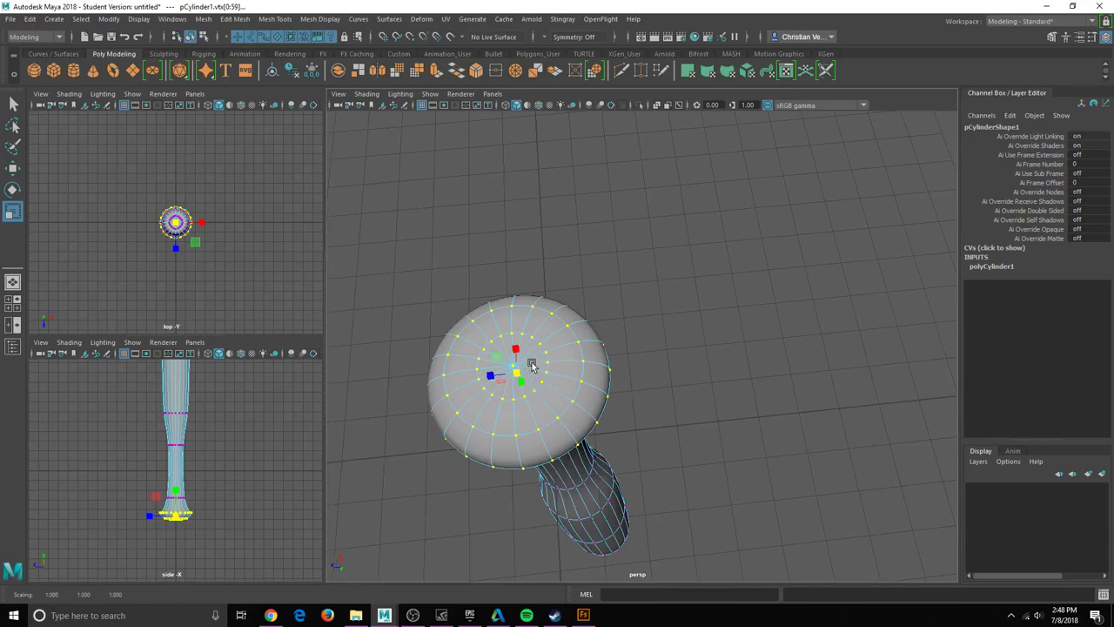
pyautogui.press('w')
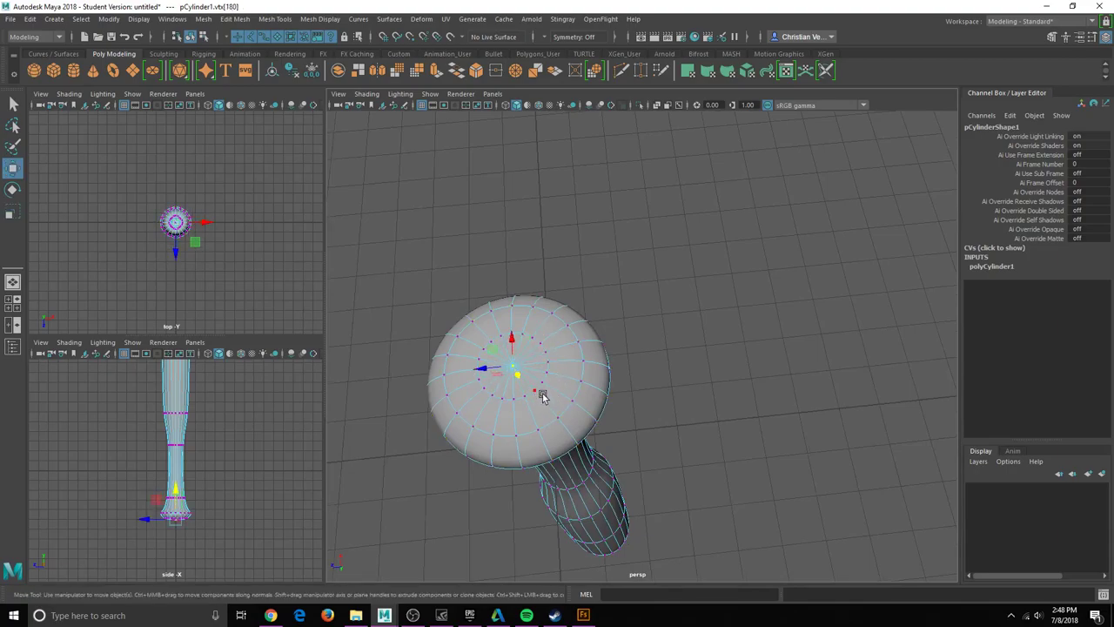
pyautogui.keyDown('alt'); pyautogui.moveTo(539, 397); pyautogui.dragTo(550, 451); pyautogui.keyUp('alt')
pyautogui.keyDown('alt'); pyautogui.moveTo(551, 453); pyautogui.dragTo(546, 388, button='middle'); pyautogui.keyUp('alt')
pyautogui.moveTo(521, 464); pyautogui.dragTo(521, 456)
# - Try inserting an edge loop around the barrel between the mid-barrel and lower barrel rings with Multi-Cut
pyautogui.keyDown('alt'); pyautogui.moveTo(532, 356); pyautogui.dragTo(562, 397); pyautogui.keyUp('alt')
pyautogui.keyDown('alt'); pyautogui.moveTo(566, 288); pyautogui.dragTo(590, 435, button='middle'); pyautogui.keyUp('alt')
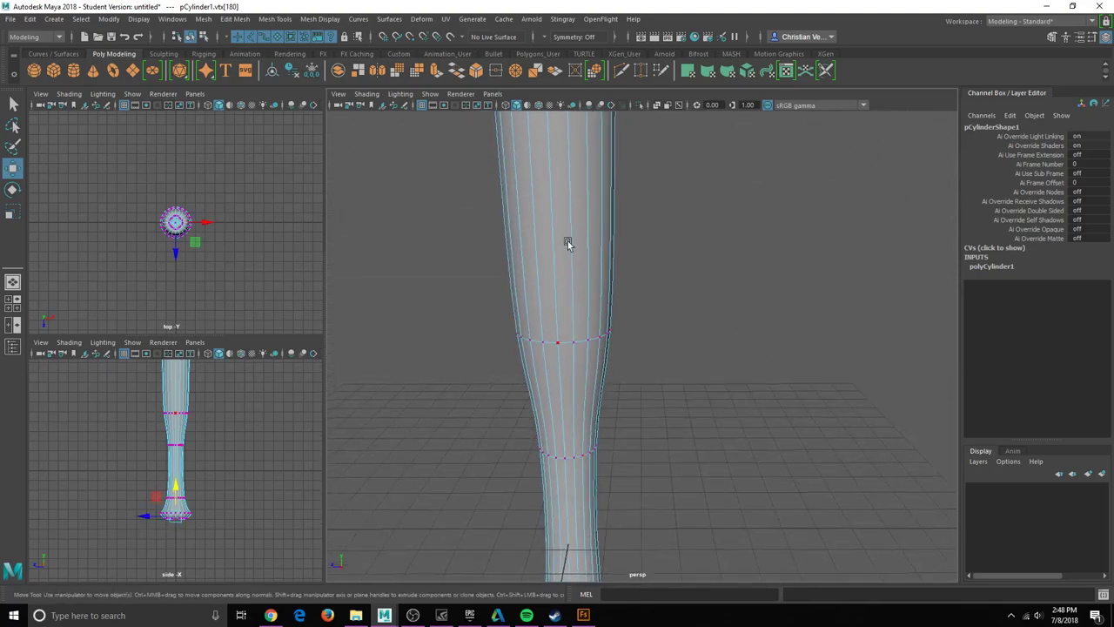
pyautogui.keyDown('alt'); pyautogui.moveTo(568, 241); pyautogui.dragTo(566, 365, button='middle'); pyautogui.keyUp('alt')
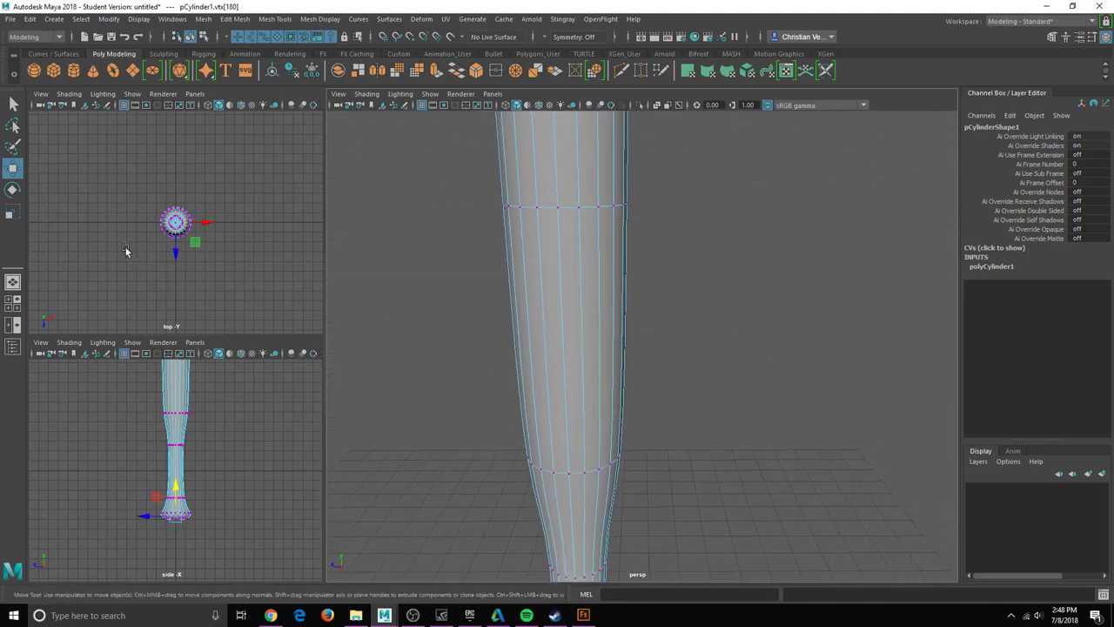
pyautogui.click(621, 70)
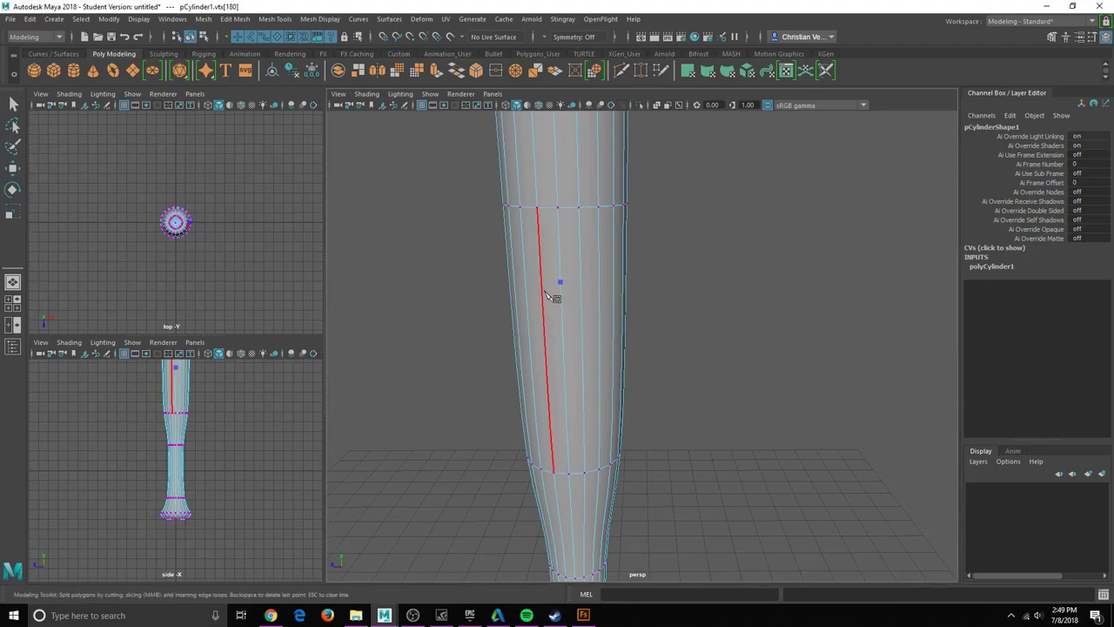
pyautogui.click(545, 303)
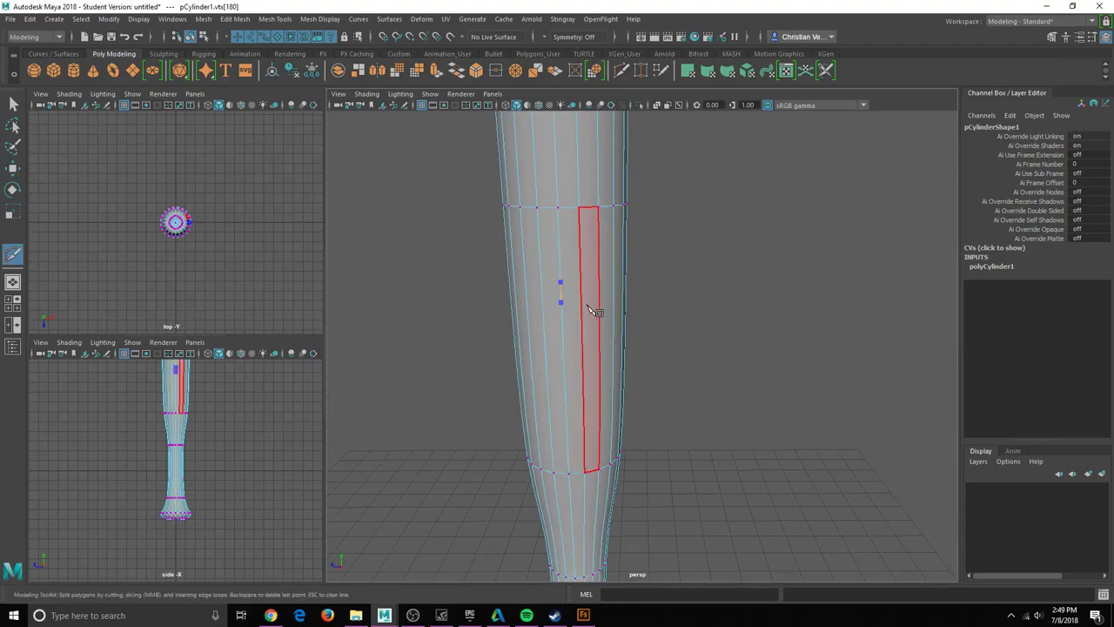
pyautogui.keyDown('ctrl'); pyautogui.moveTo(581, 306); pyautogui.dragTo(545, 290); pyautogui.keyUp('ctrl')
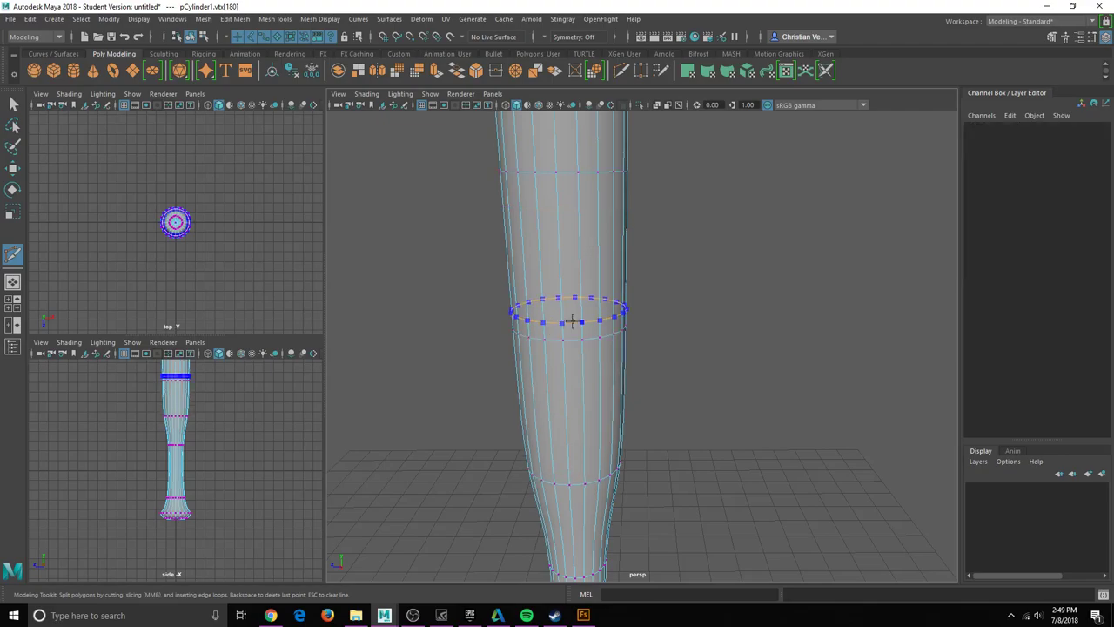
pyautogui.moveTo(588, 281); pyautogui.dragTo(533, 281, button='right')
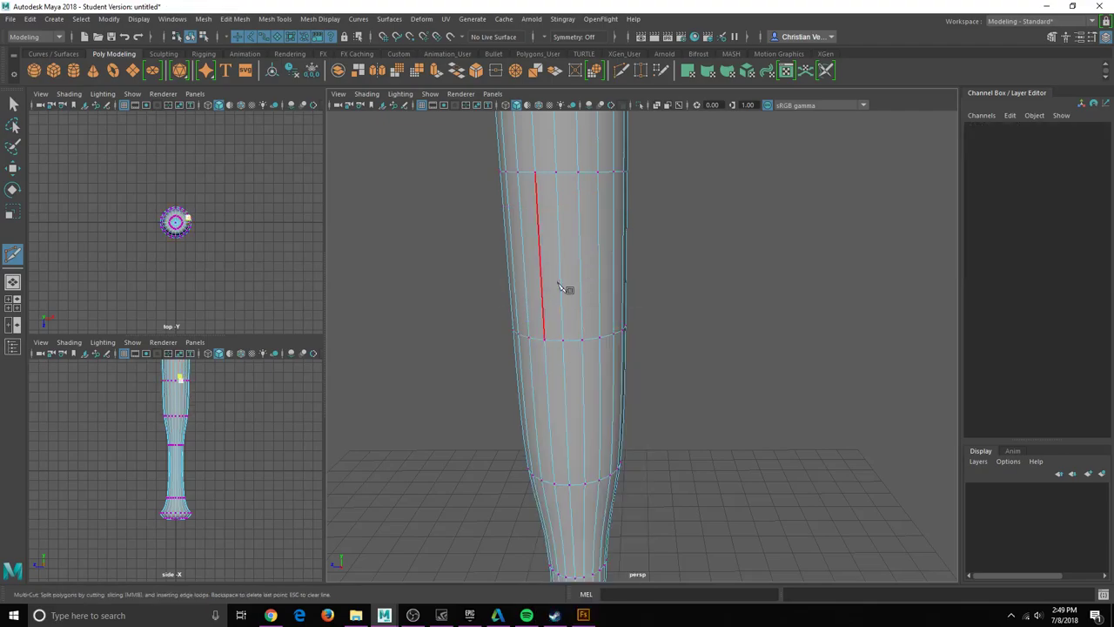
# - Leave the Multi-Cut tool, and undo the vertex selection and the inserted barrel edge loop
pyautogui.press('w')
pyautogui.click(597, 352)
pyautogui.moveTo(568, 325); pyautogui.dragTo(714, 319)
pyautogui.scroll(-2, 700, 340)
pyautogui.keyDown('alt'); pyautogui.moveTo(715, 323); pyautogui.dragTo(602, 308); pyautogui.keyUp('alt')
pyautogui.scroll(-3, 606, 311)
pyautogui.hotkey('ctrl', 'z')
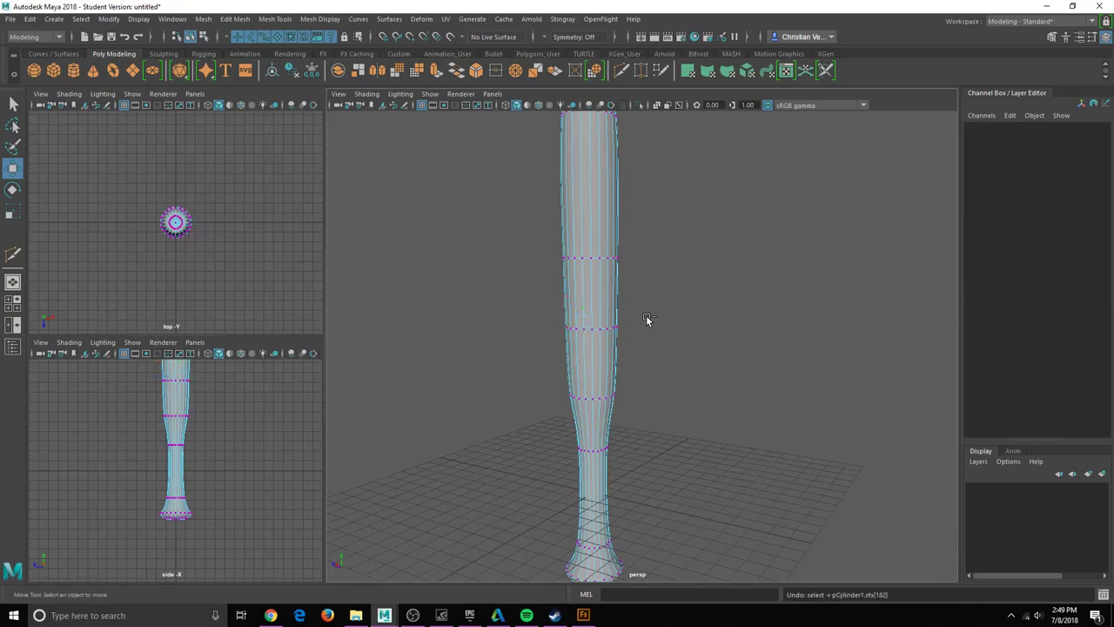
pyautogui.hotkey('ctrl', 'z')
# - Return the bat to object mode and deselect it to view the whole shape
pyautogui.scroll(-4, 635, 327)
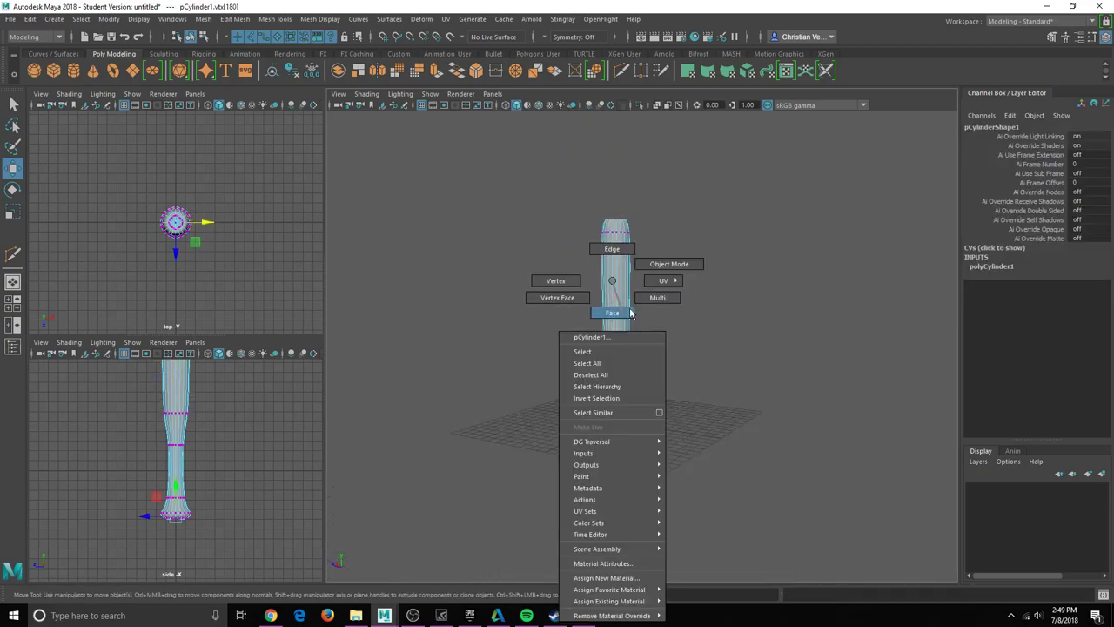
pyautogui.moveTo(631, 314); pyautogui.dragTo(717, 278, button='right')
pyautogui.click(653, 331)
pyautogui.keyDown('alt'); pyautogui.moveTo(653, 331); pyautogui.dragTo(746, 351); pyautogui.keyUp('alt')
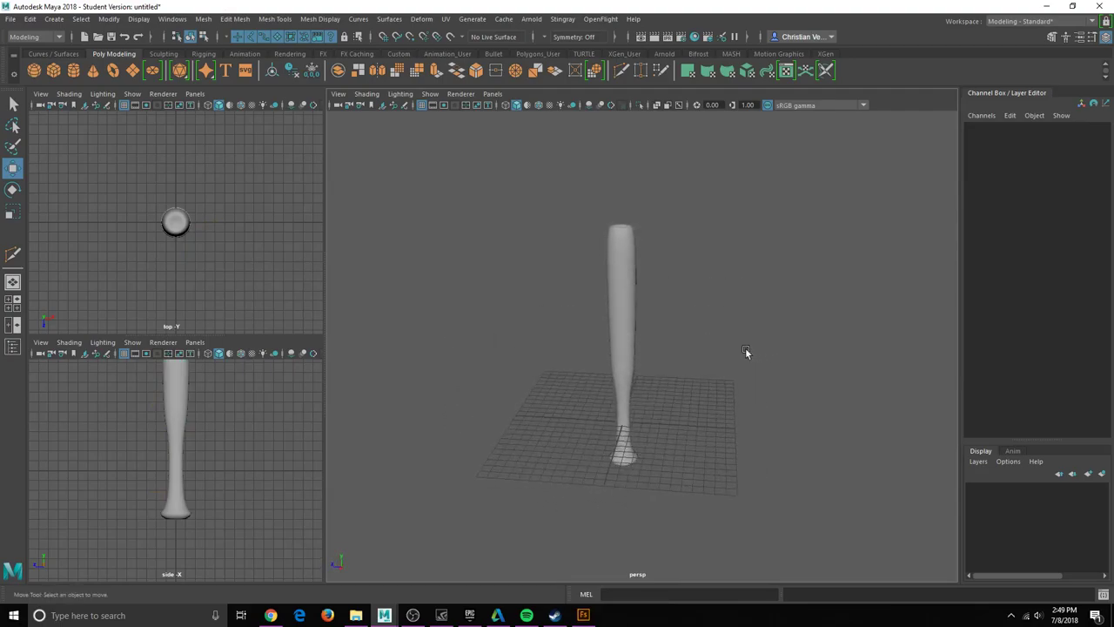